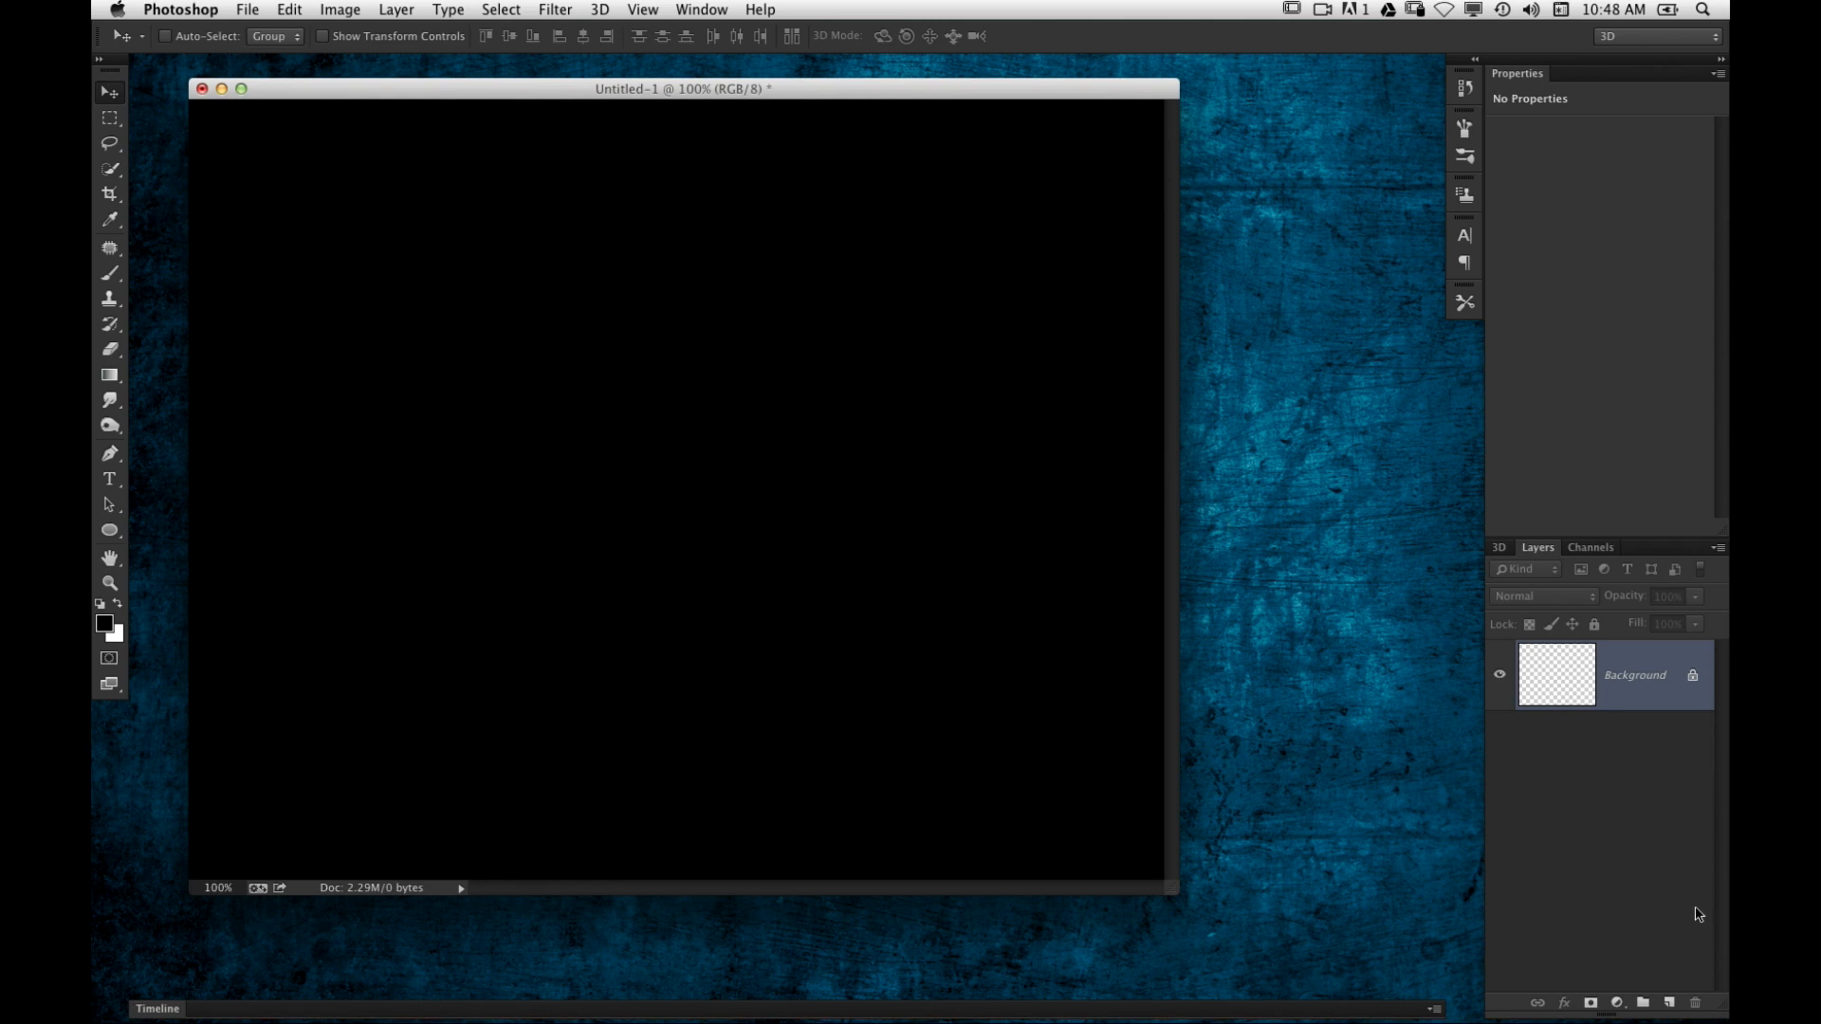
# Step: Add a new layer and draw the outer S-curve of a bell profile with the Pen tool, ending in a corner point
pyautogui.click(1671, 1004)
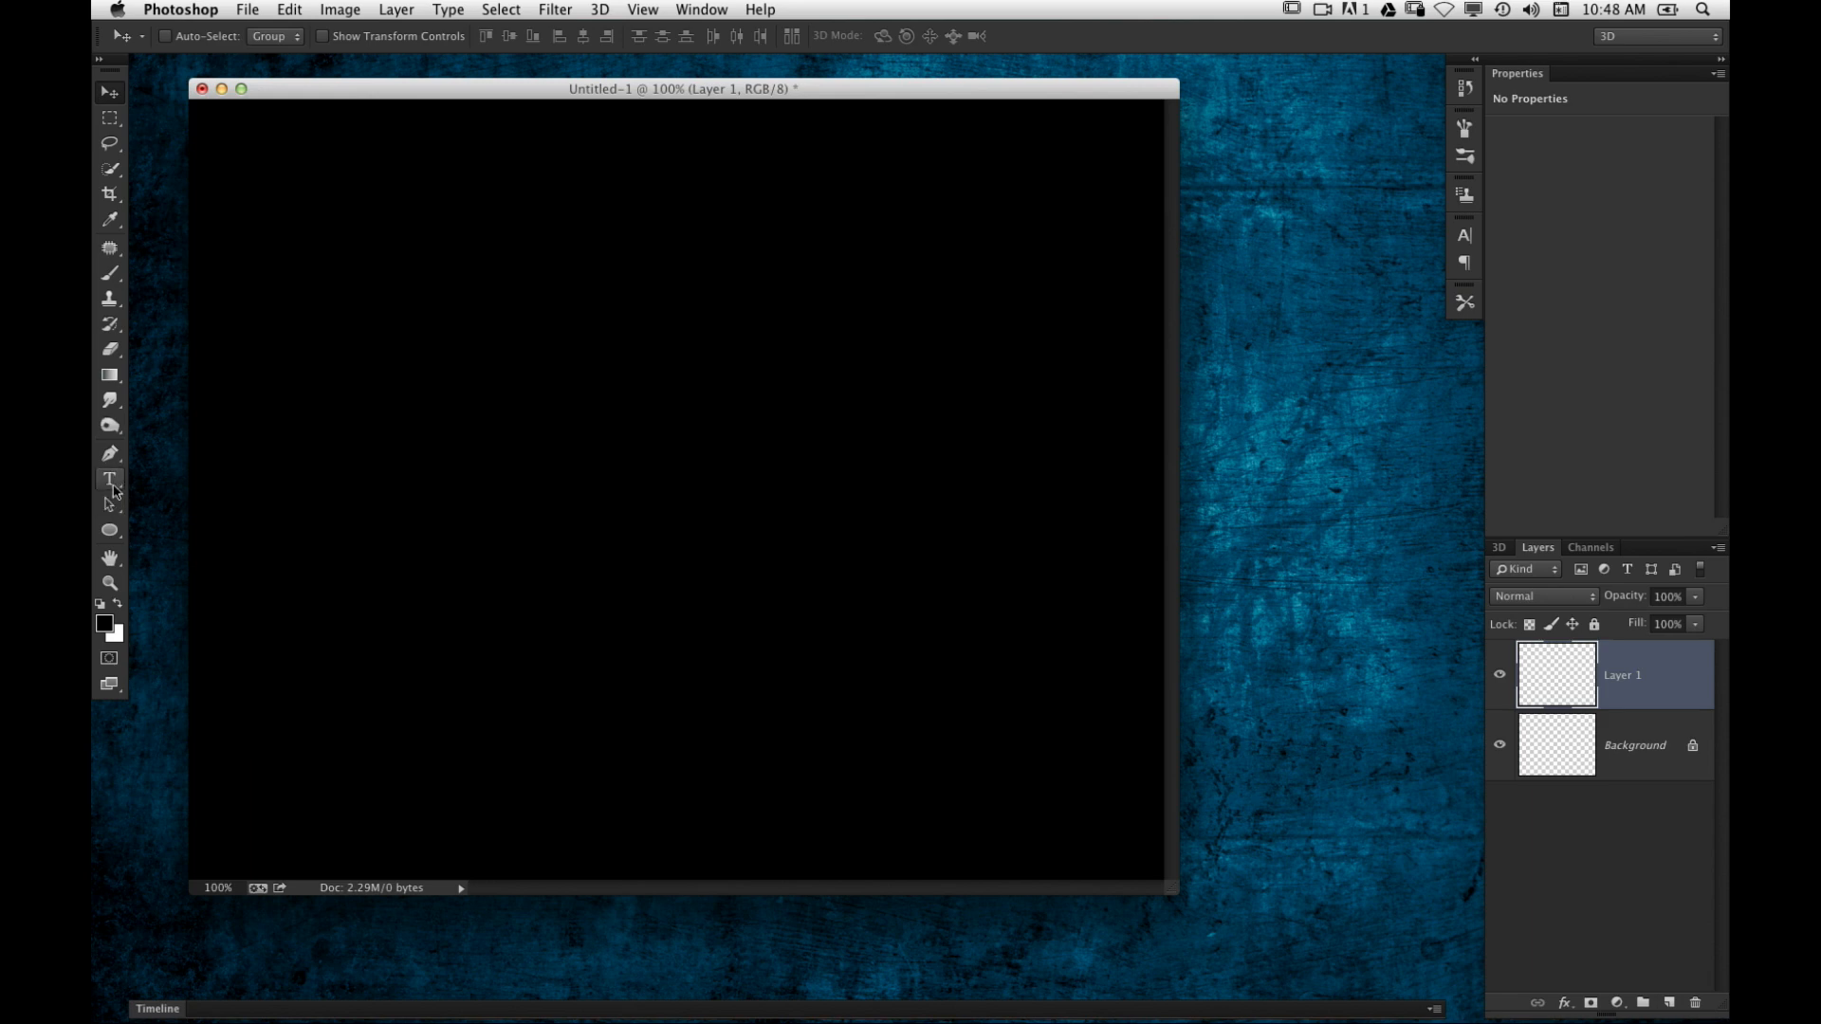
pyautogui.click(110, 453)
pyautogui.click(209, 448)
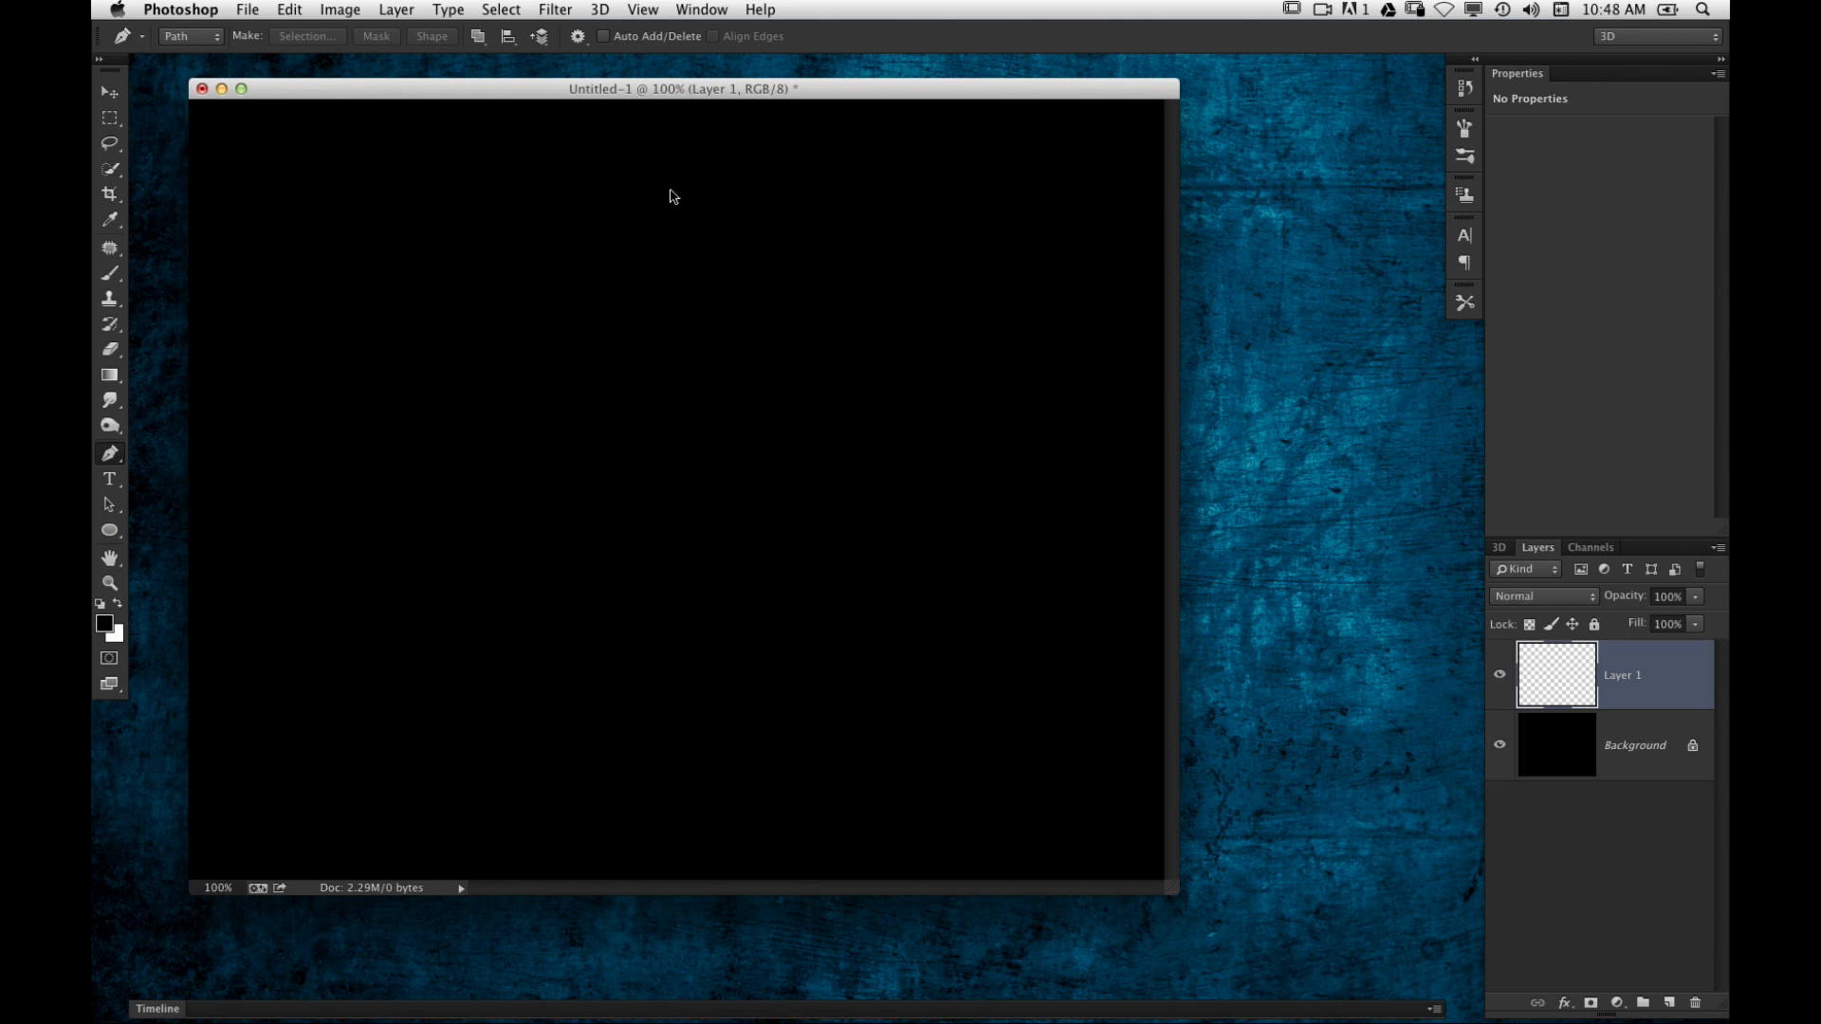
pyautogui.click(669, 191)
pyautogui.moveTo(869, 347); pyautogui.dragTo(873, 501)
pyautogui.press('super+z')
pyautogui.moveTo(839, 363); pyautogui.dragTo(839, 522)
pyautogui.moveTo(990, 718); pyautogui.dragTo(1130, 739)
pyautogui.click(991, 718)
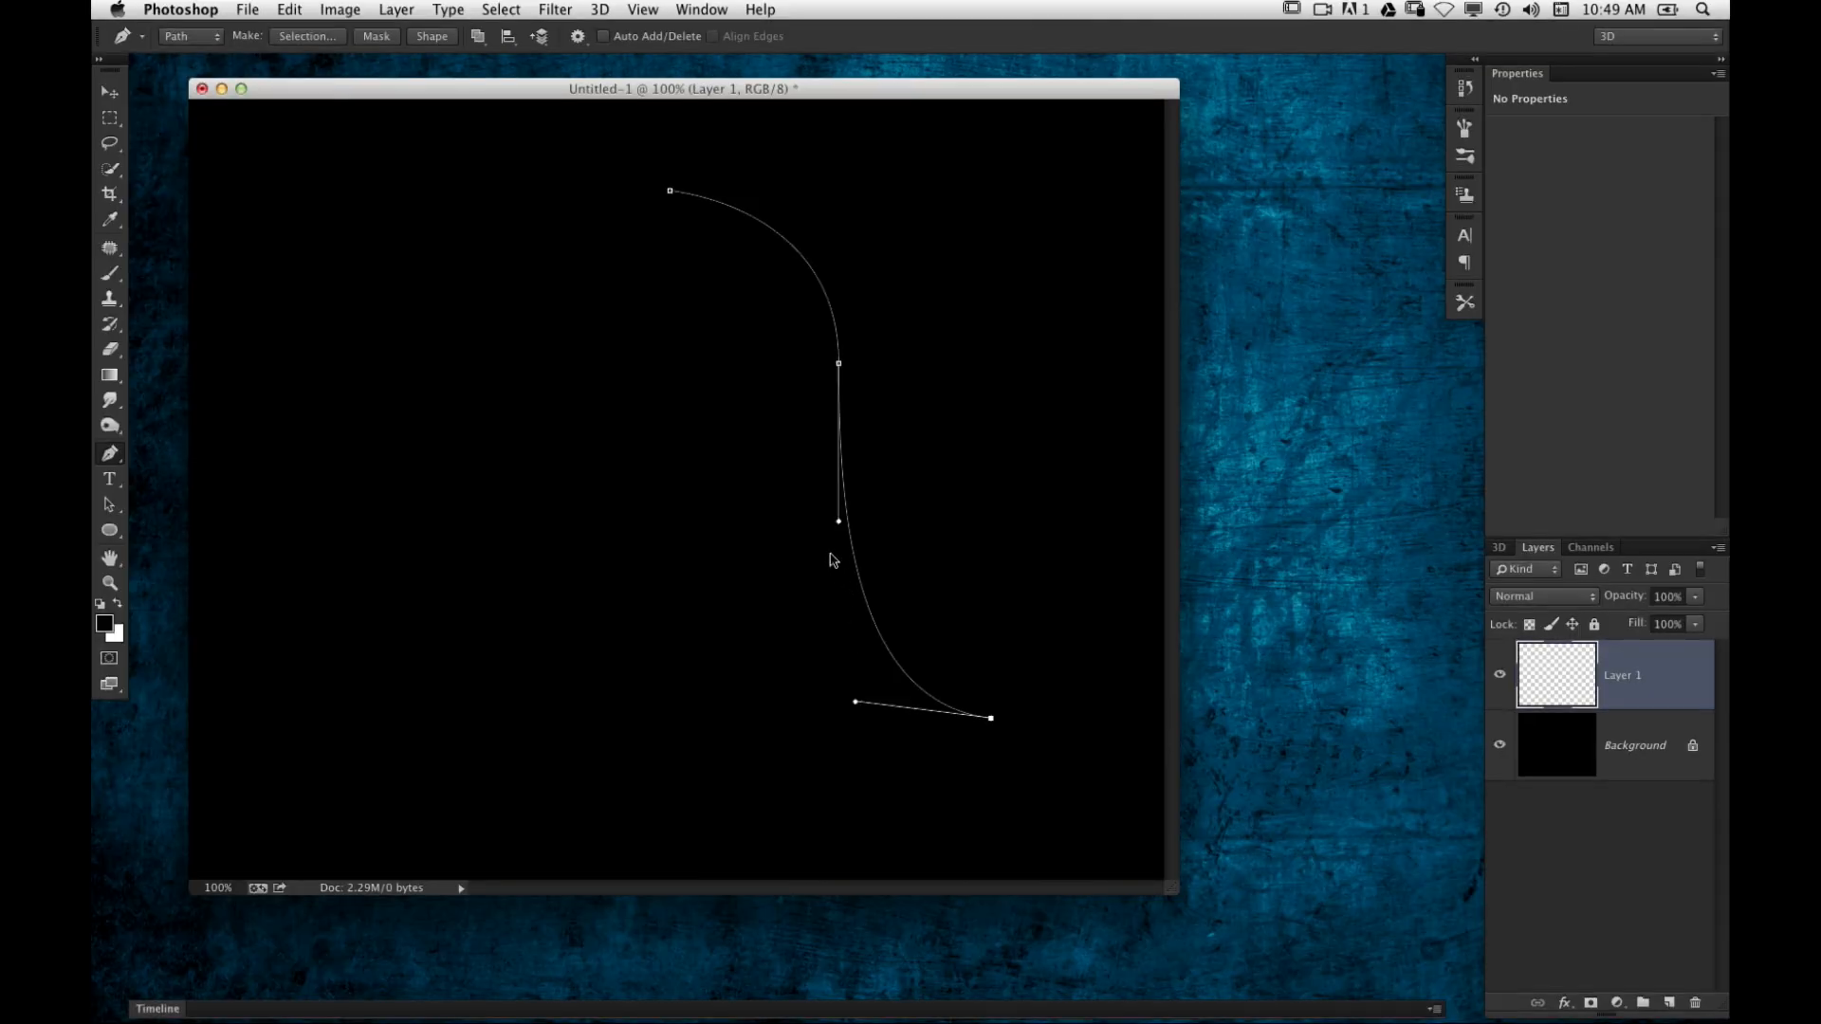
# Step: Draw the inner curve back up to close the thin bell profile path, and fill the new layer with black
pyautogui.moveTo(822, 523); pyautogui.dragTo(811, 312)
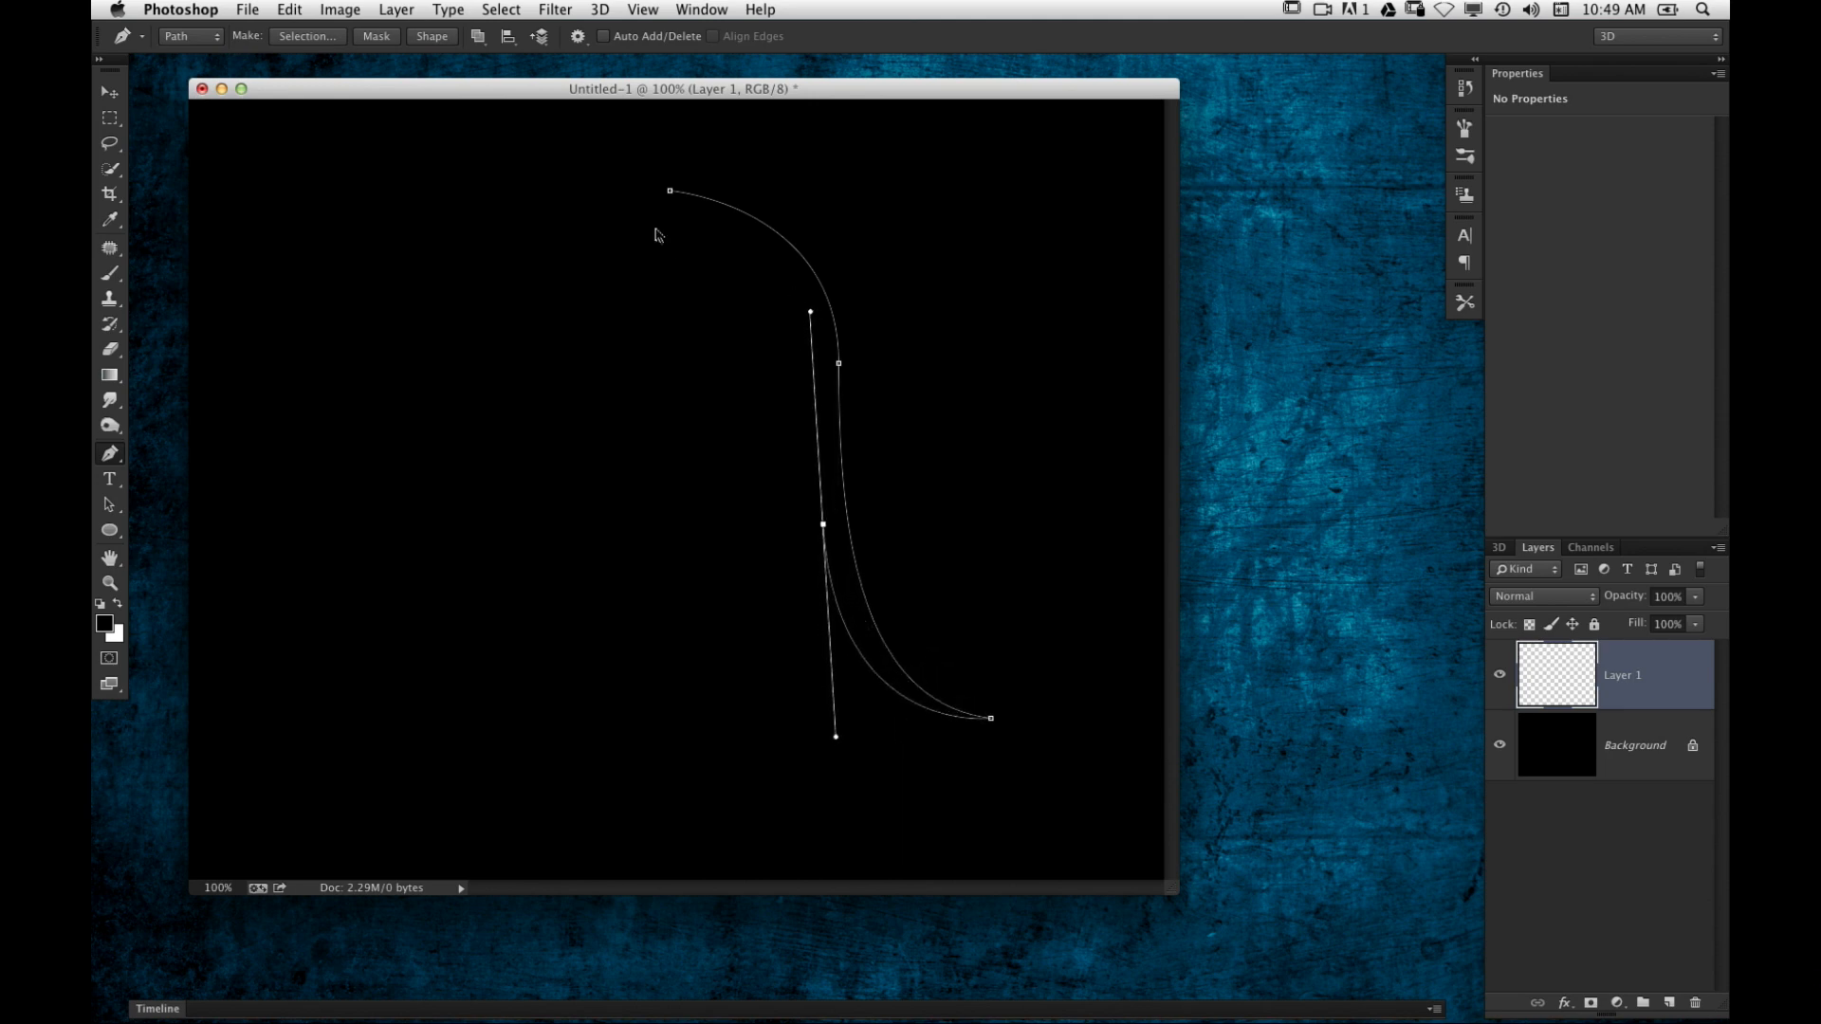
pyautogui.click(672, 214)
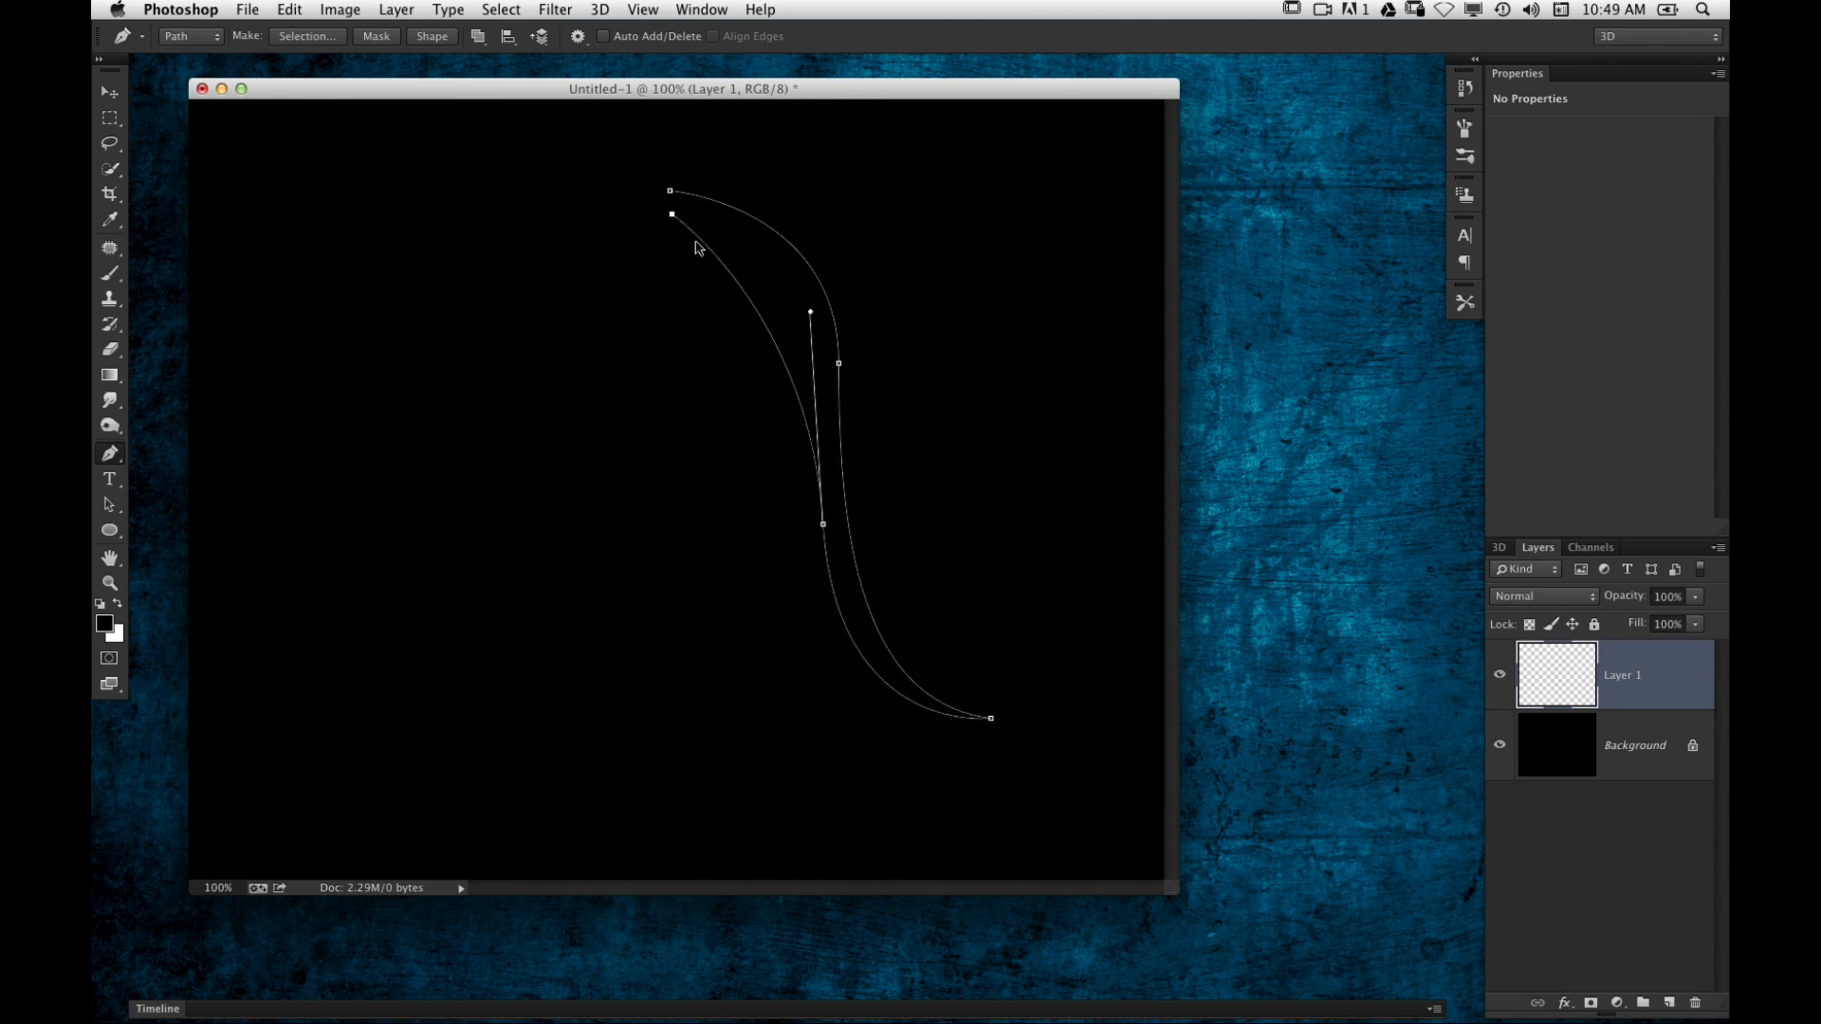
pyautogui.click(671, 192)
pyautogui.hotkey('alt', 'BackSpace')
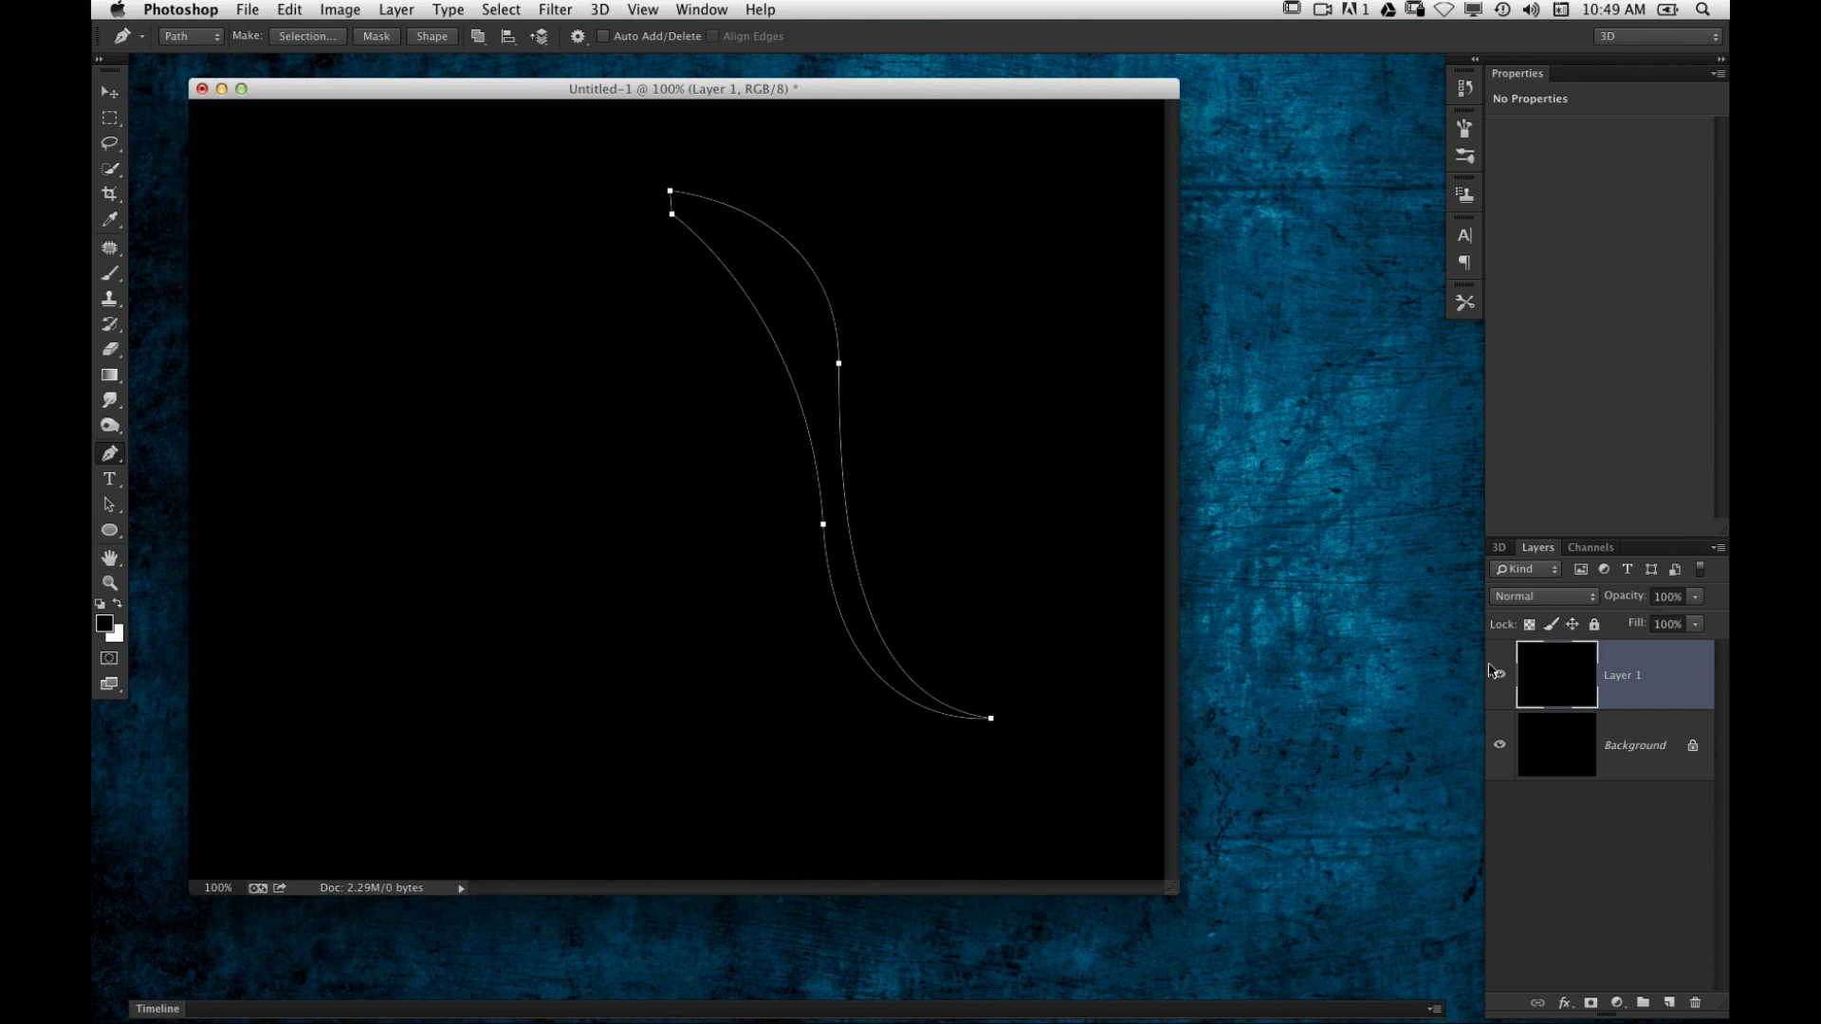
# Step: Create a 3D extrusion from the selected bell profile path and hide the Background layer
pyautogui.click(110, 92)
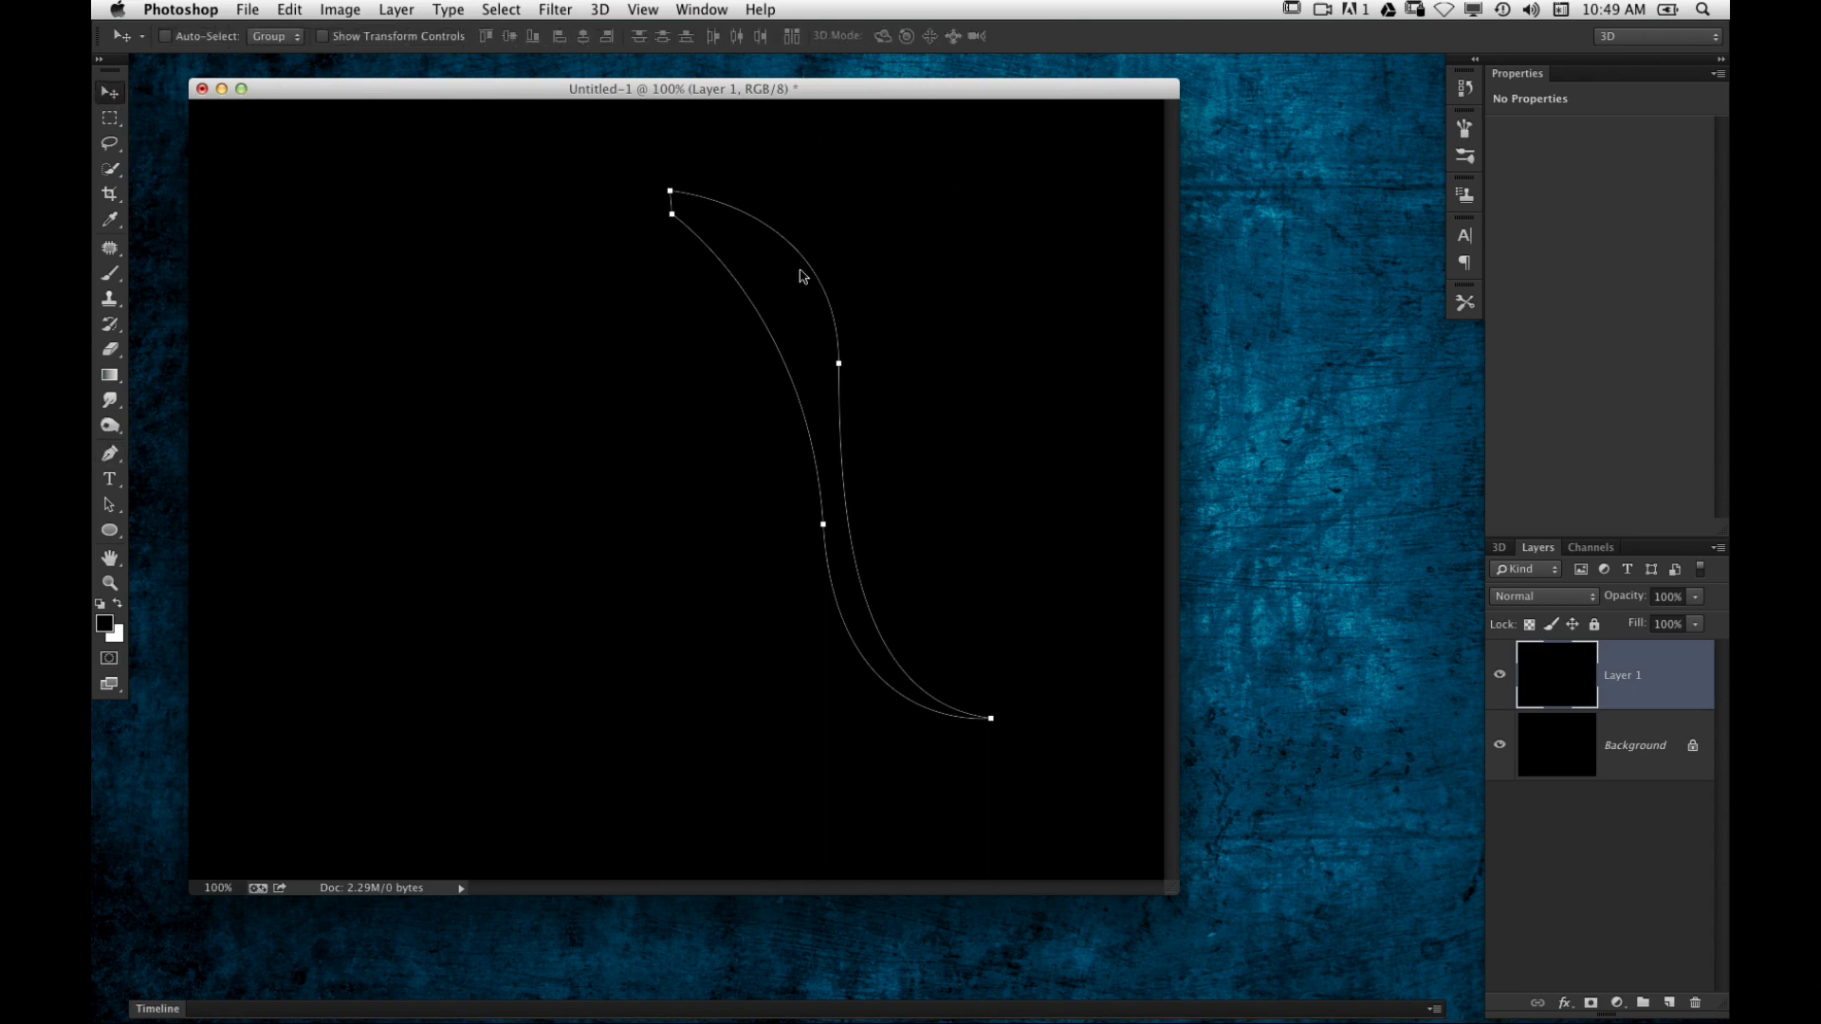
pyautogui.click(110, 505)
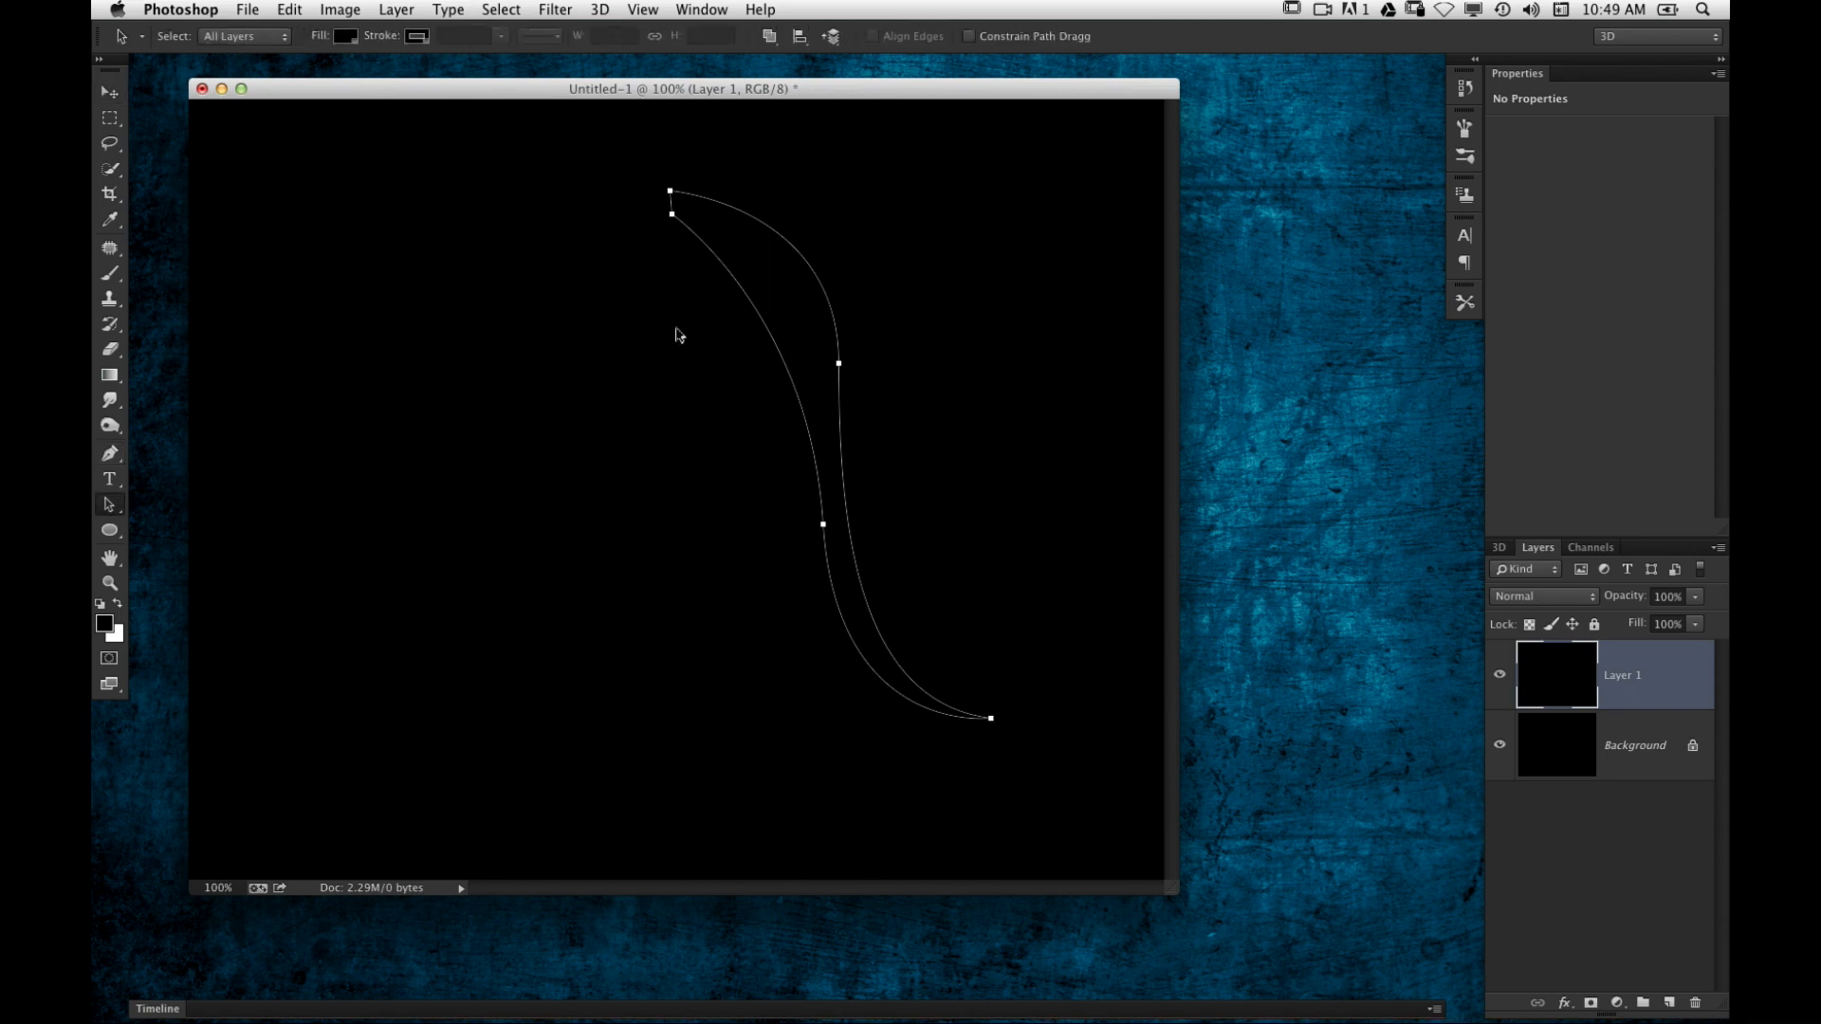
pyautogui.click(603, 10)
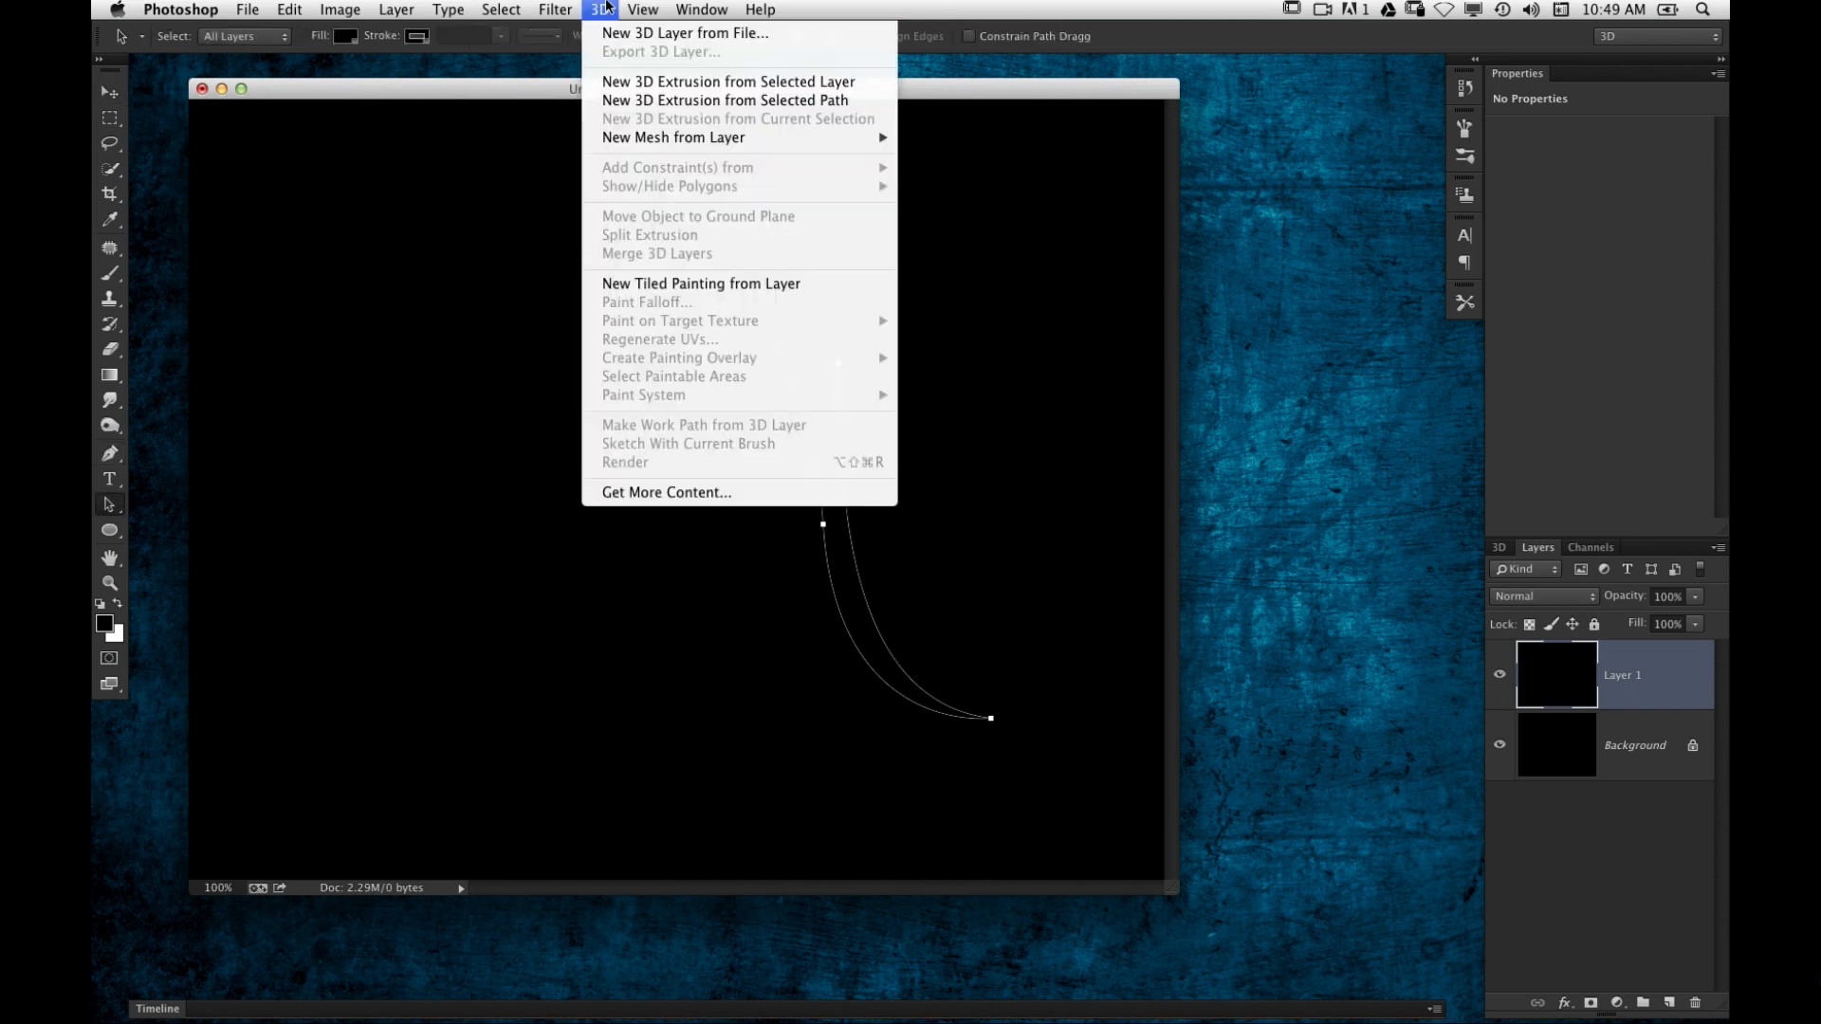
pyautogui.click(816, 102)
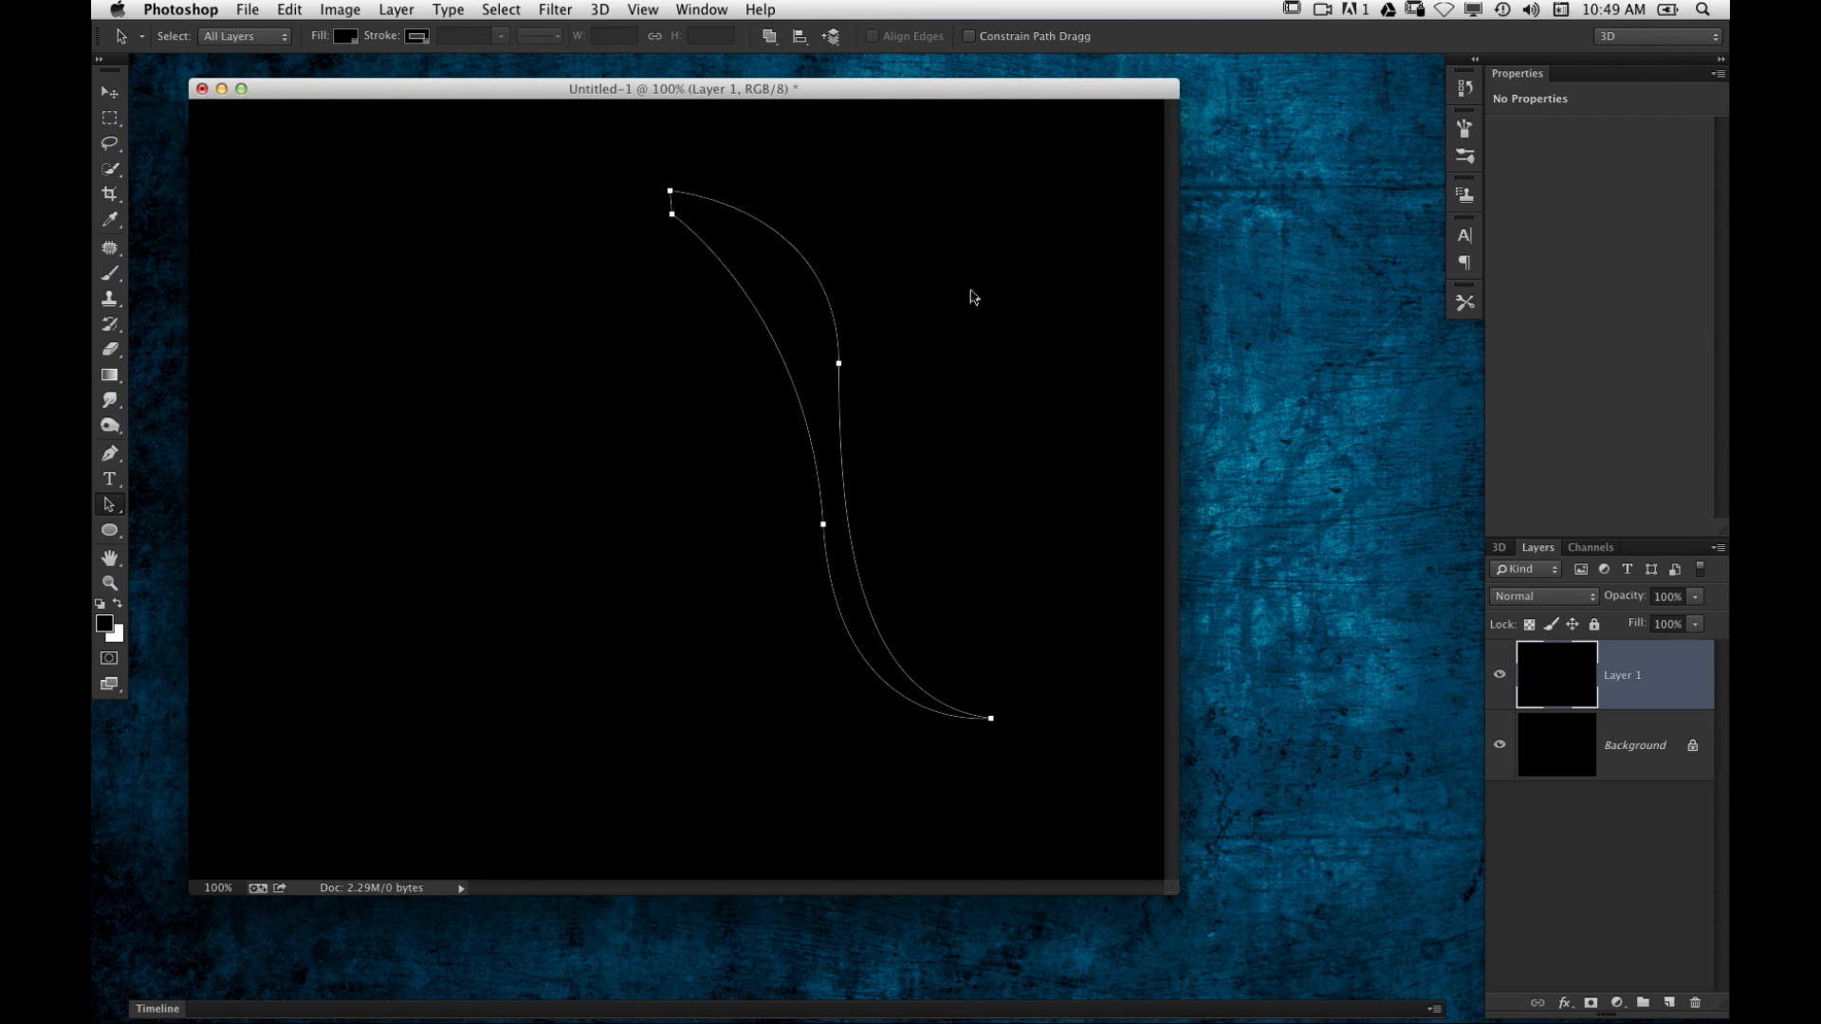
pyautogui.click(1537, 547)
pyautogui.click(1500, 854)
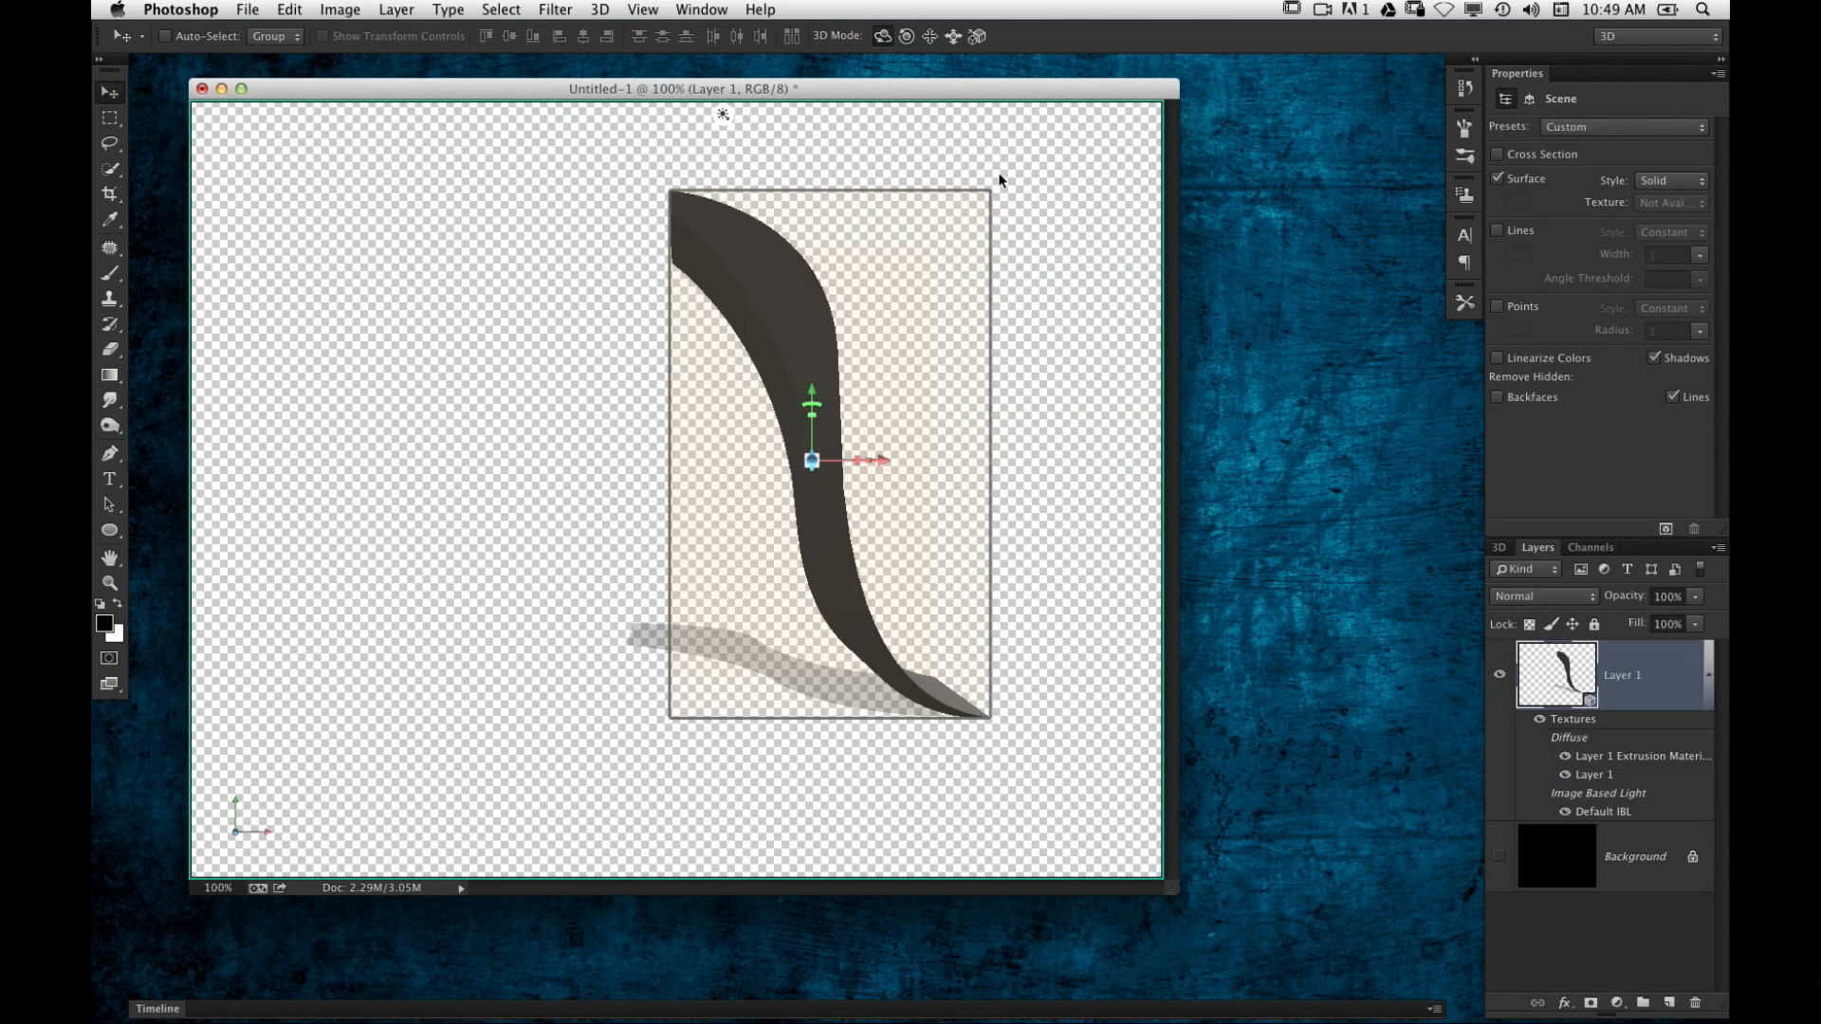
# Step: Bend the Layer 1 mesh to a horizontal angle of -360° so the profile wraps around into a bell
pyautogui.moveTo(1078, 338); pyautogui.dragTo(902, 448)
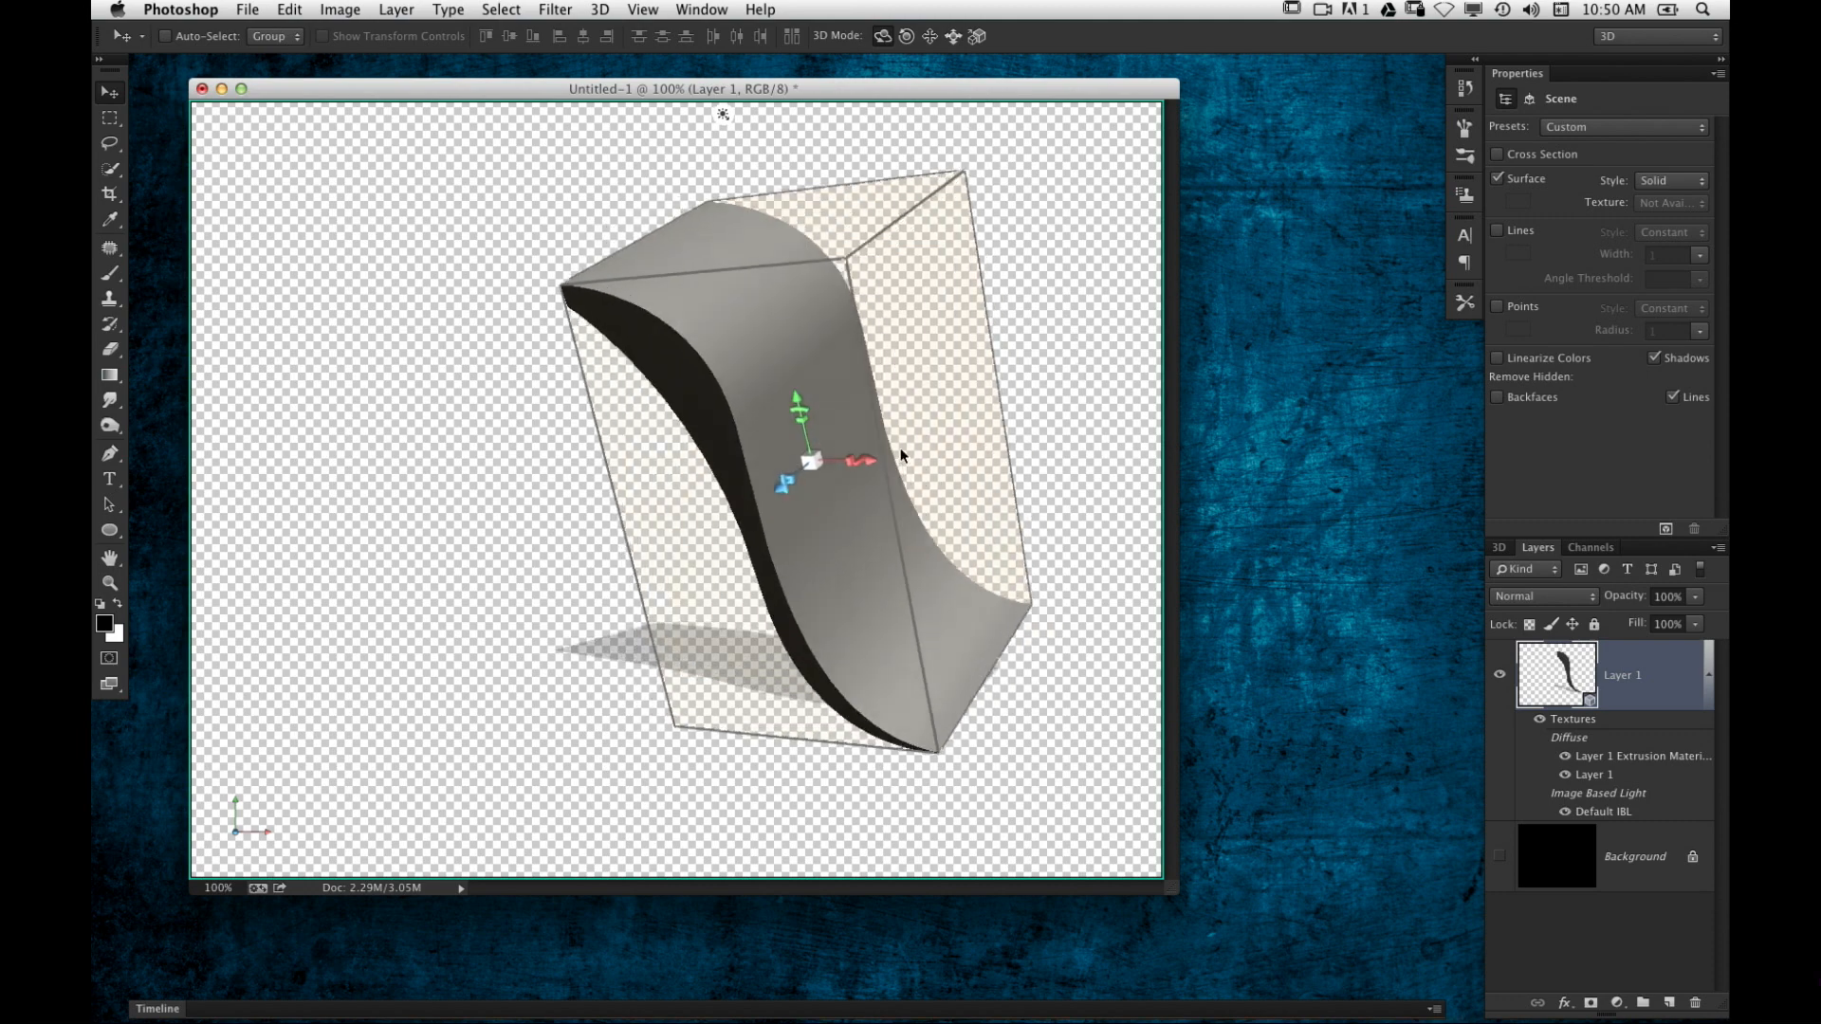
pyautogui.click(902, 448)
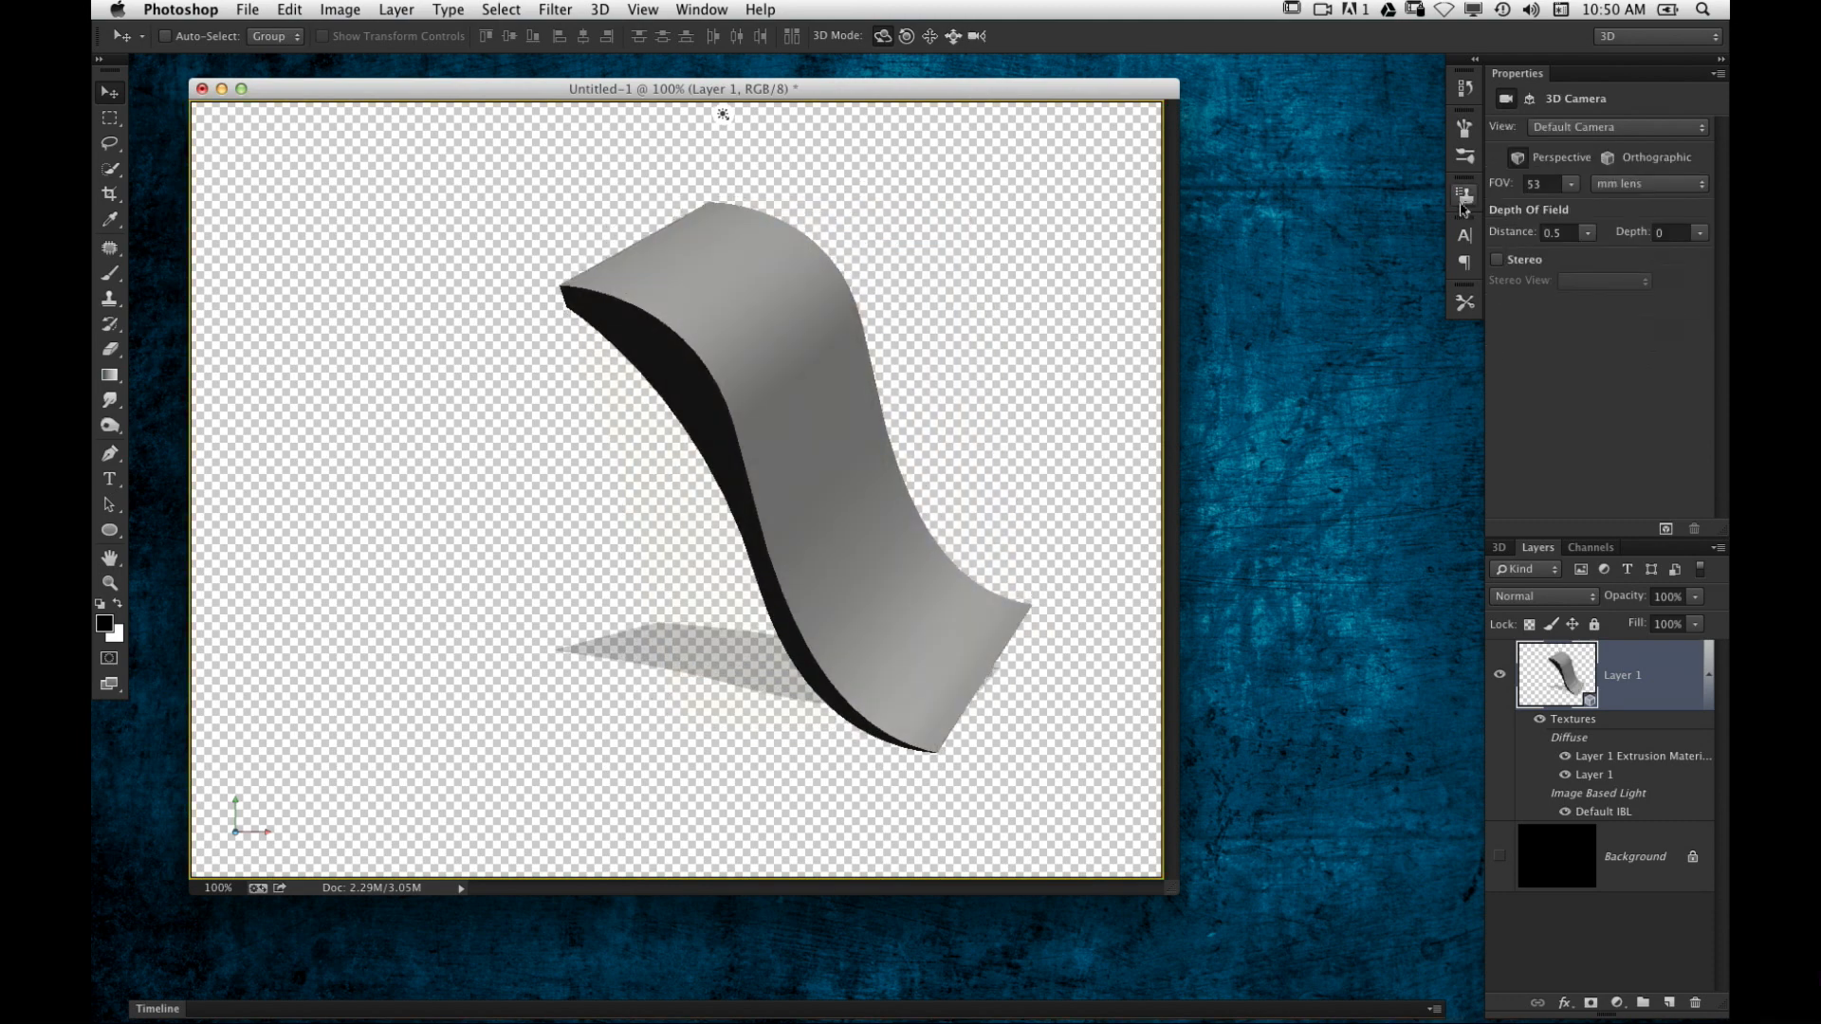
pyautogui.click(1501, 553)
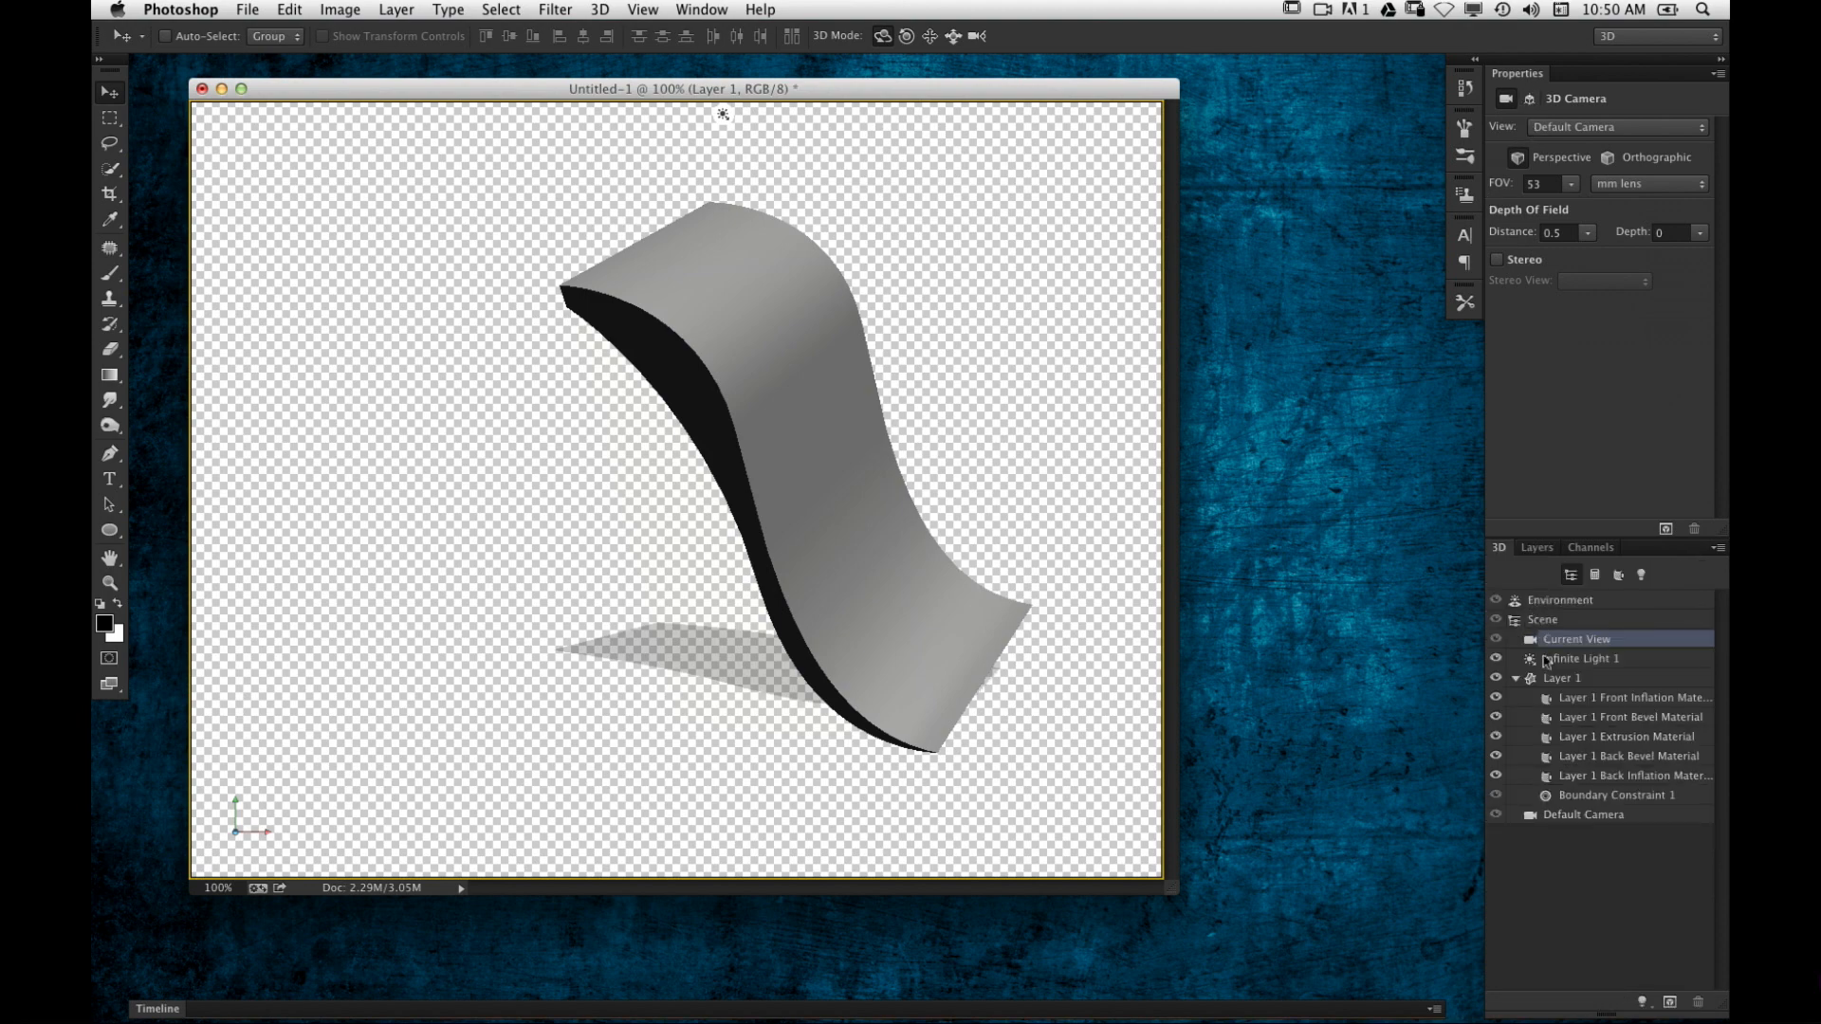
pyautogui.click(1599, 681)
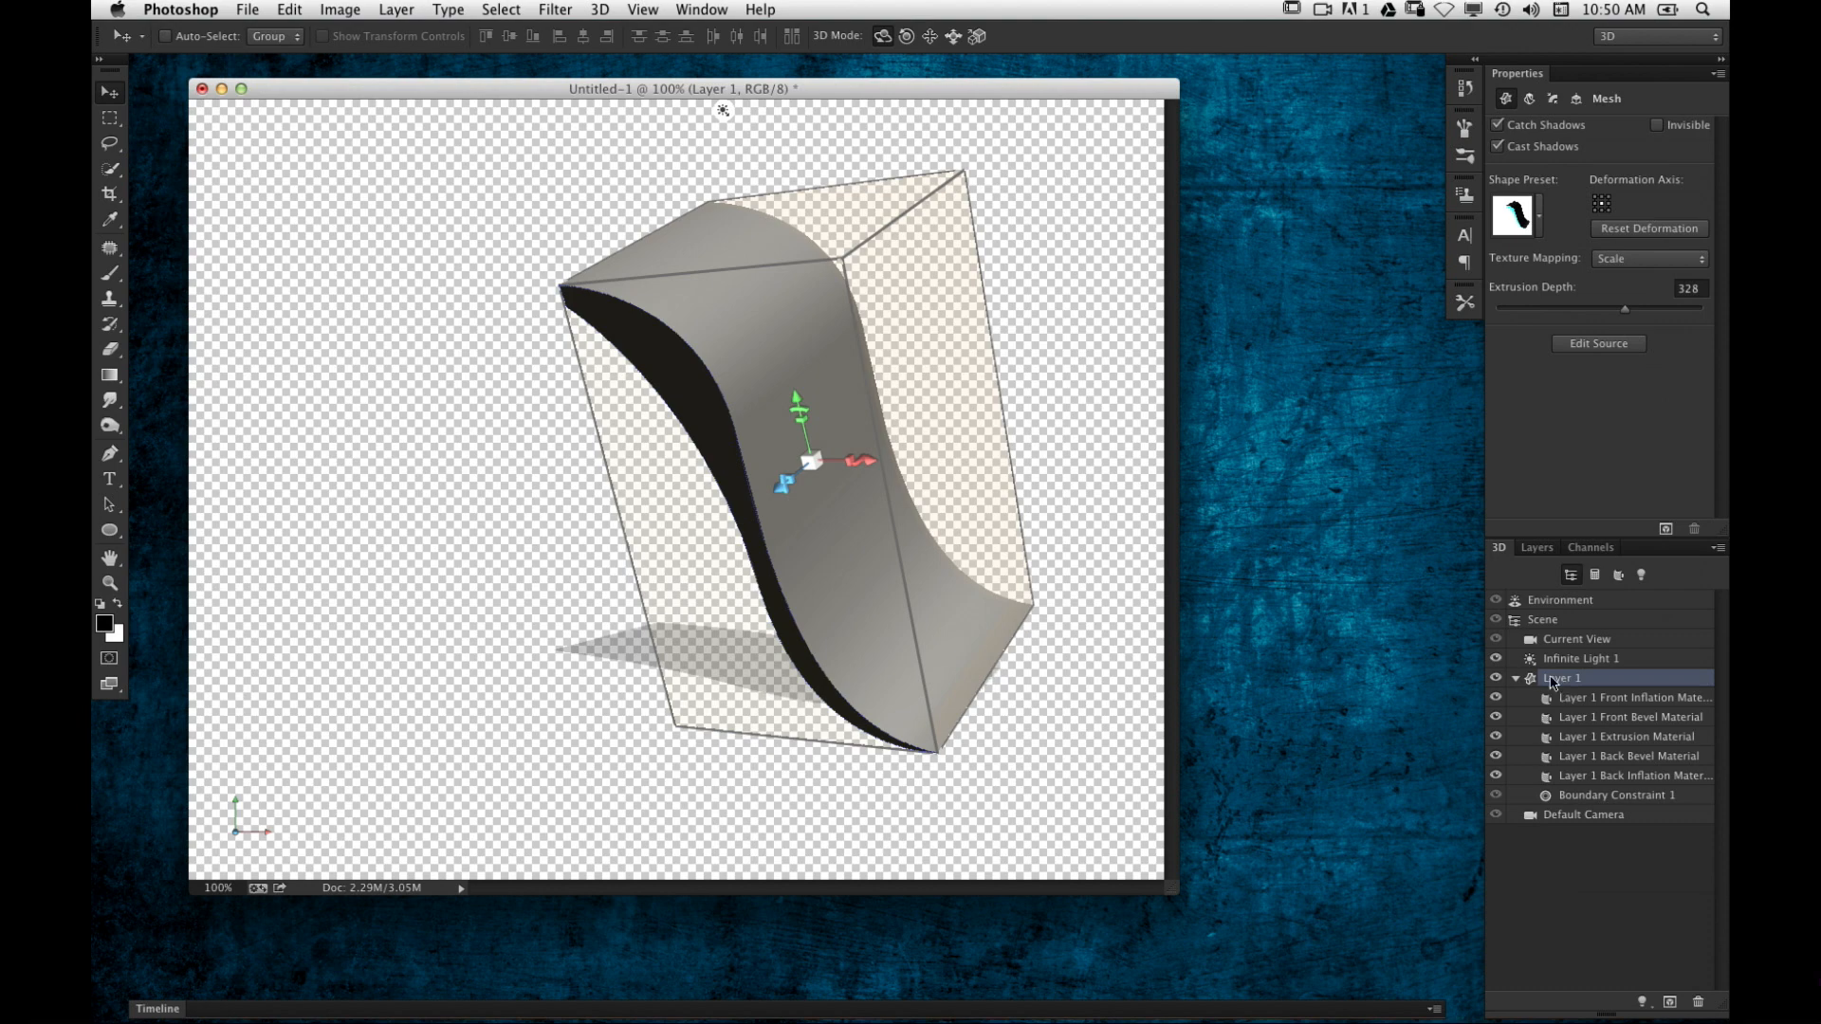
pyautogui.click(1531, 99)
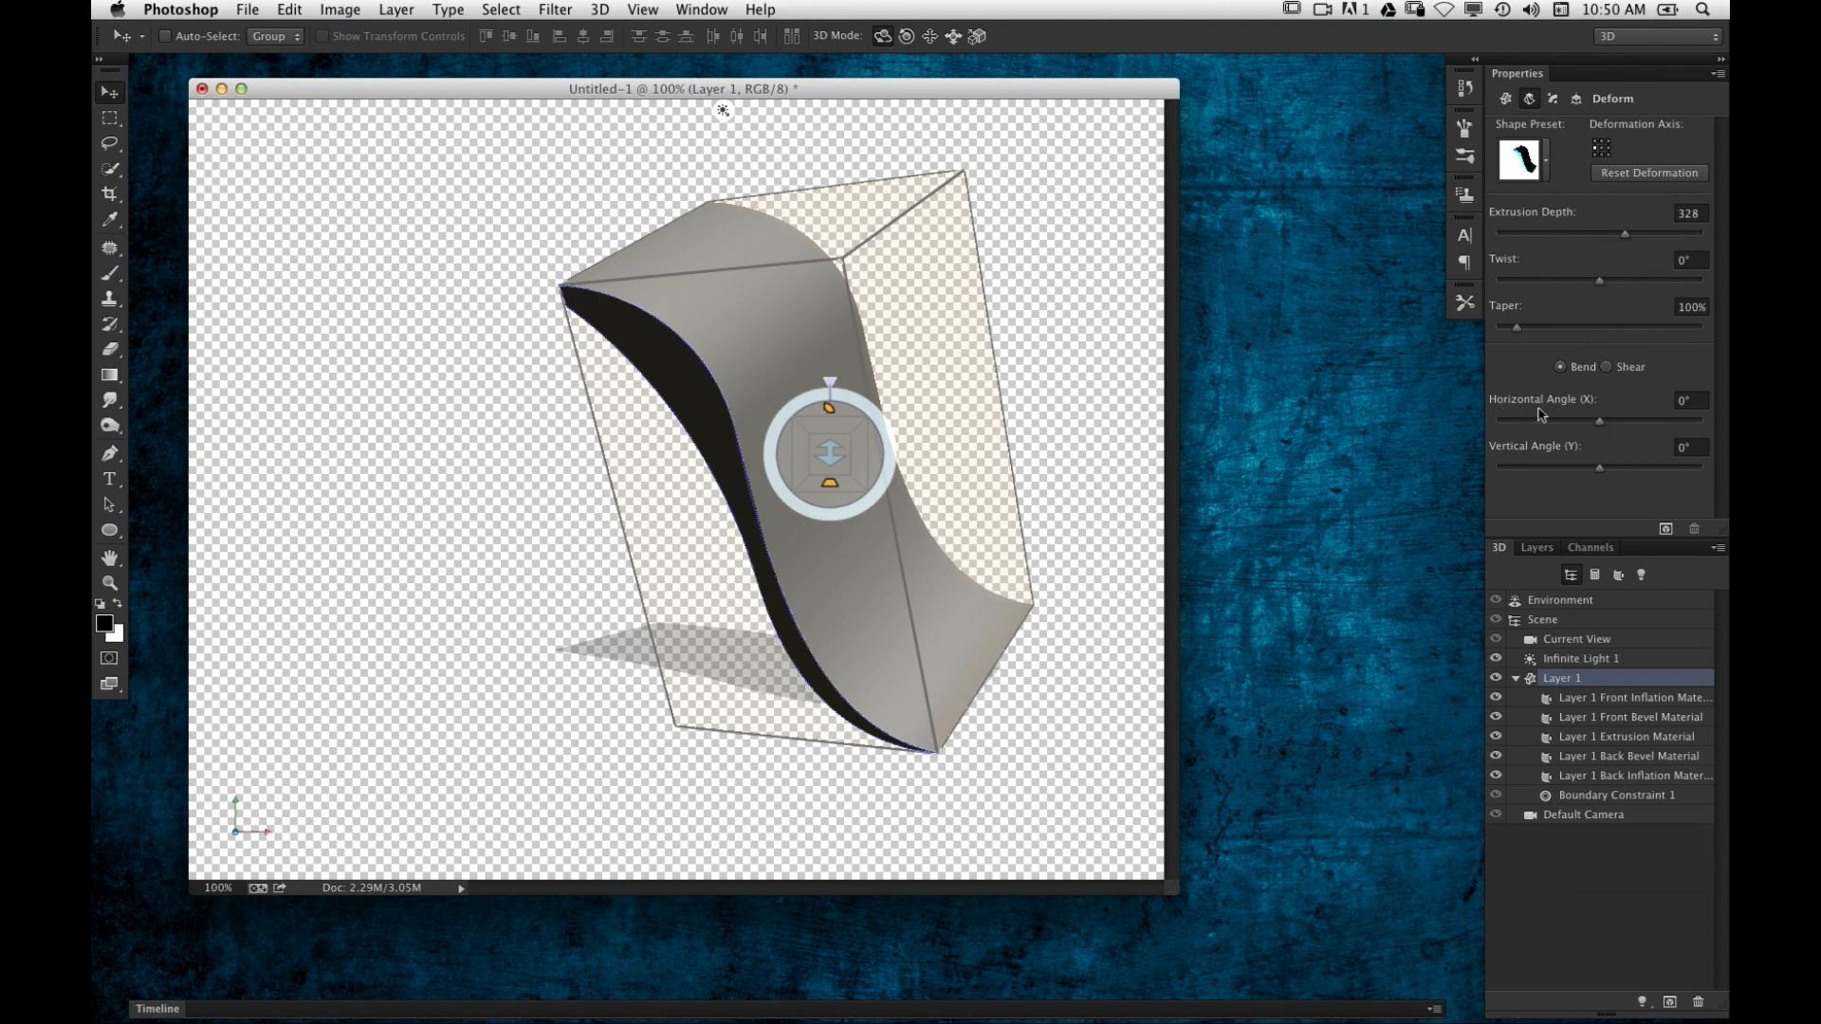
pyautogui.moveTo(1597, 430); pyautogui.dragTo(1446, 425)
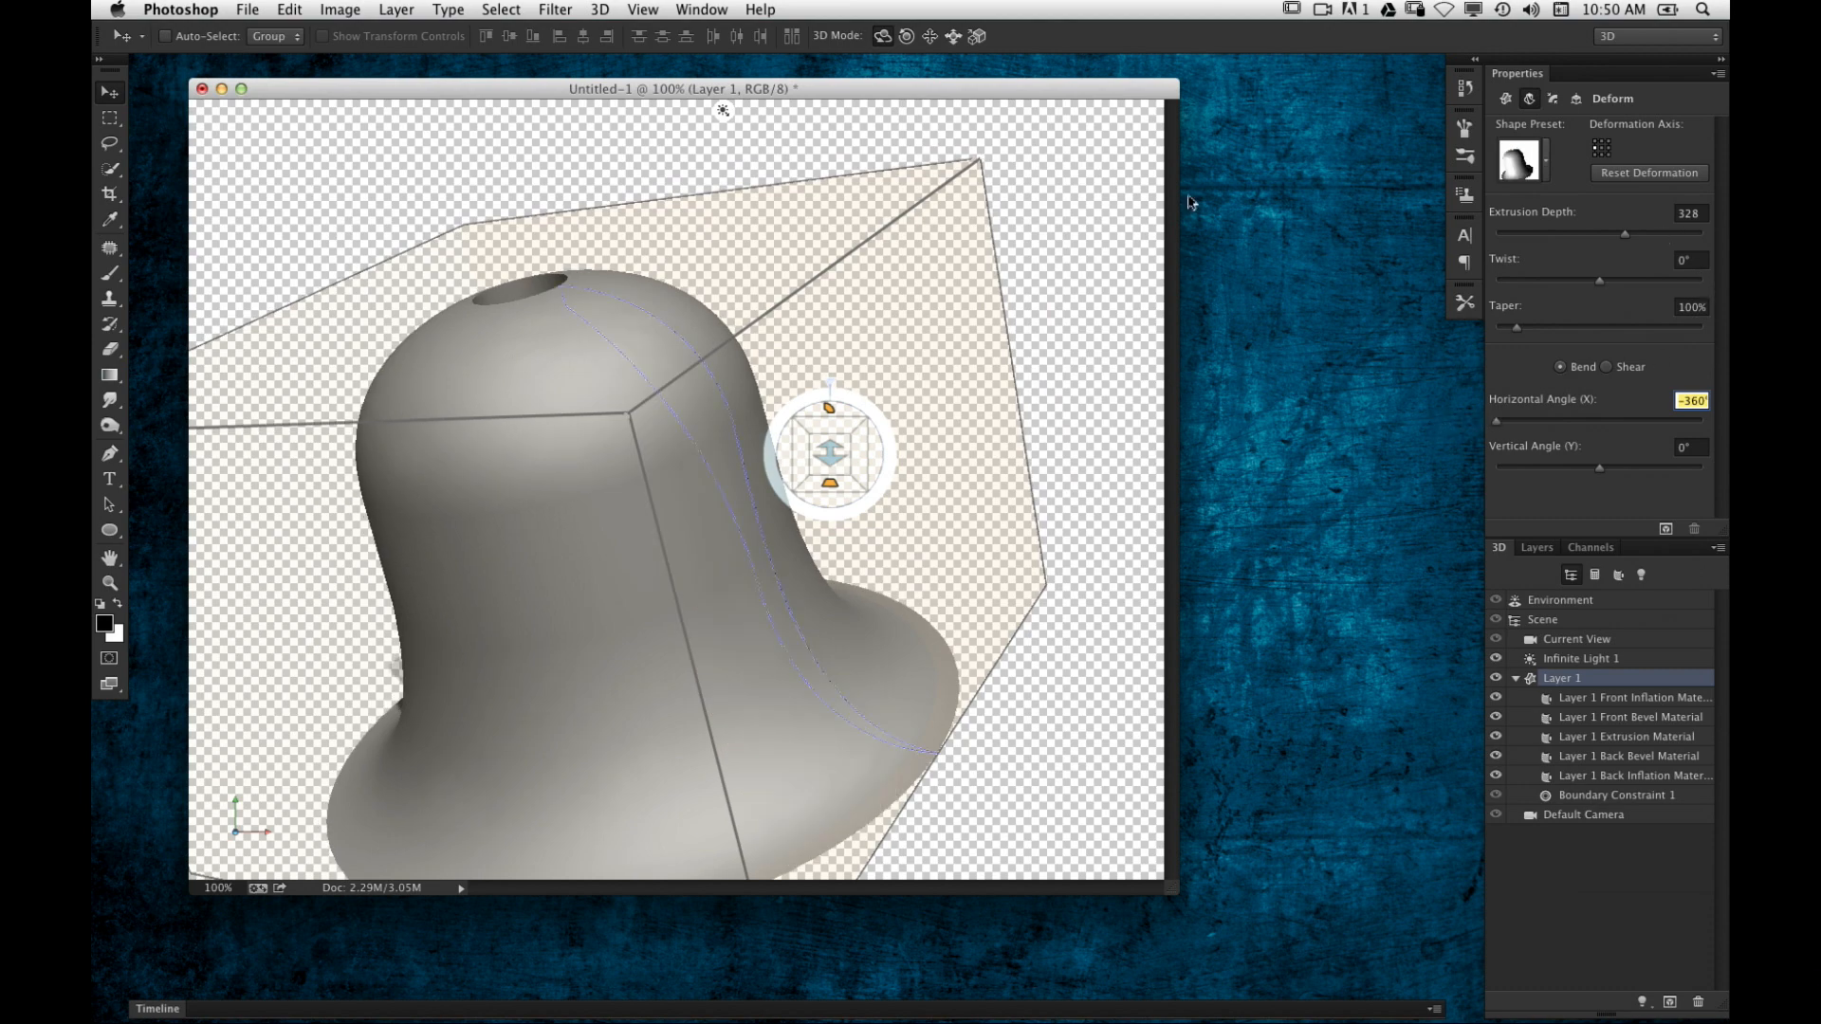
# Step: Set the bell mesh's extrusion depth to -12 to close the hole in its crown
pyautogui.moveTo(1087, 254); pyautogui.dragTo(1078, 338)
pyautogui.moveTo(1625, 234); pyautogui.dragTo(1601, 249)
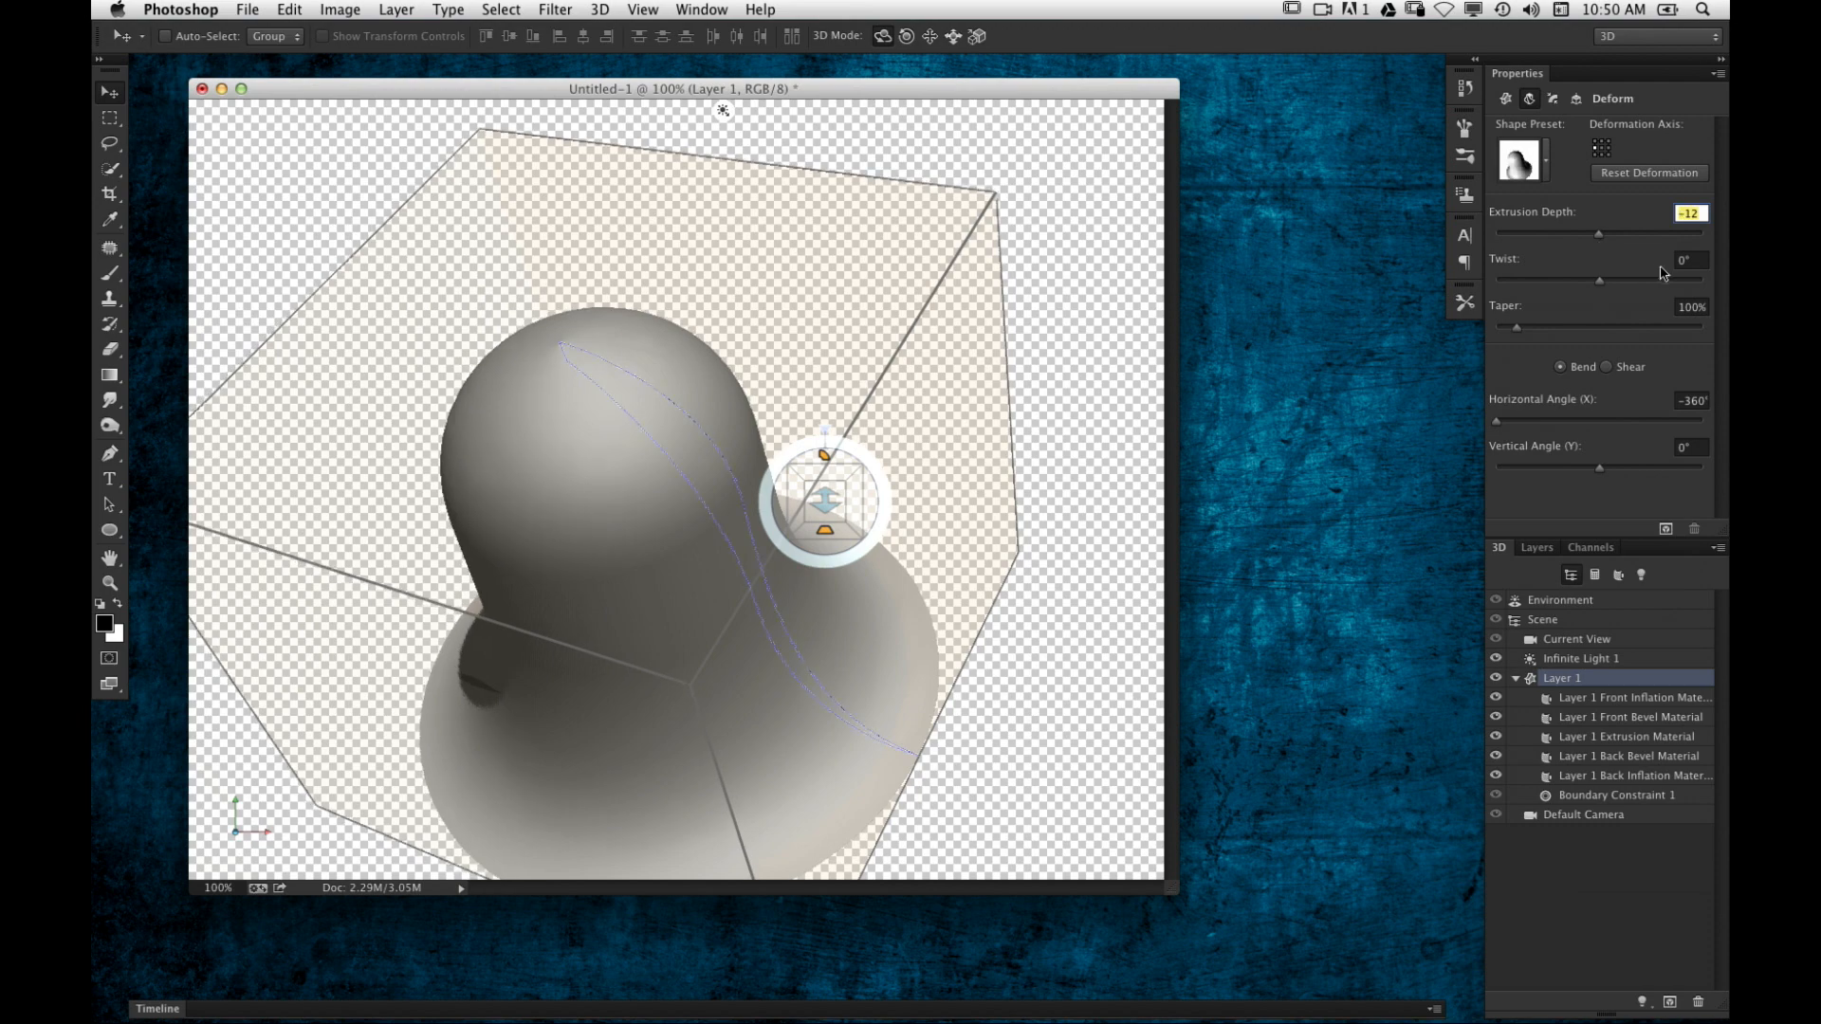
pyautogui.moveTo(1091, 380); pyautogui.dragTo(976, 196)
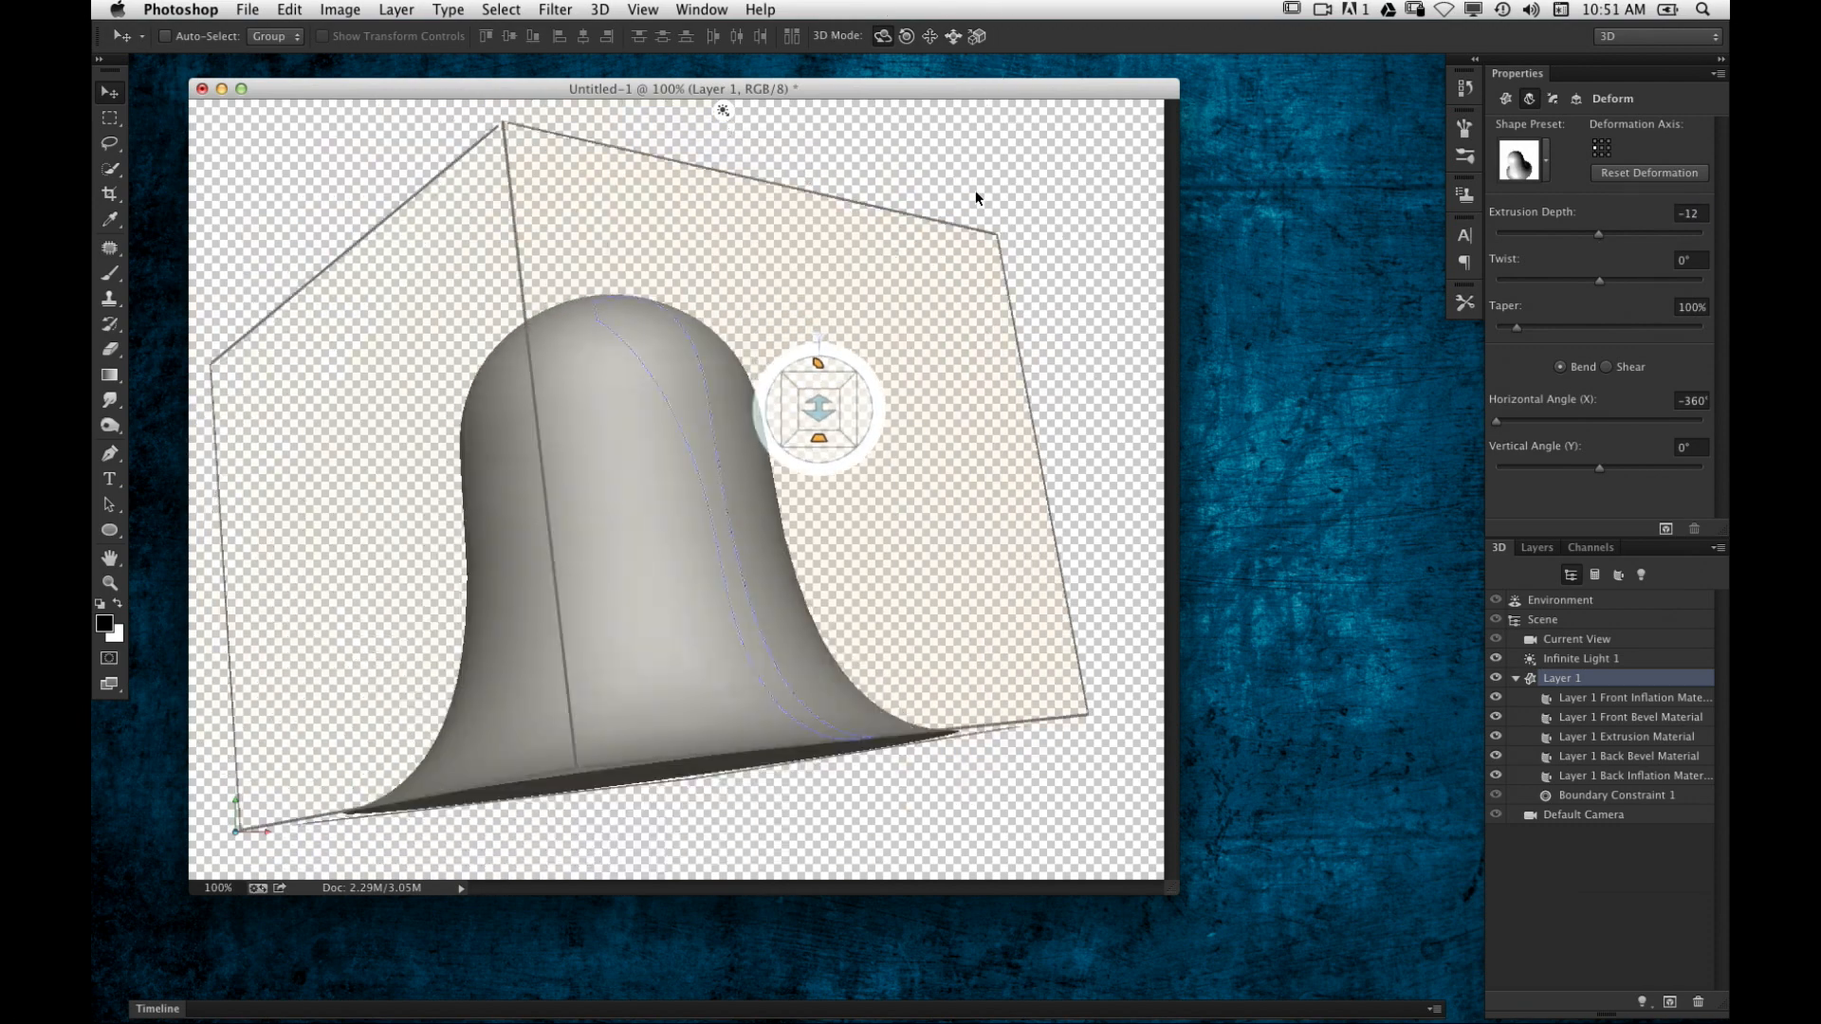
pyautogui.moveTo(976, 728); pyautogui.dragTo(895, 1009)
# Step: Set both reflection and shine of the Layer 1 Extrusion Material to 100%
pyautogui.click(1548, 554)
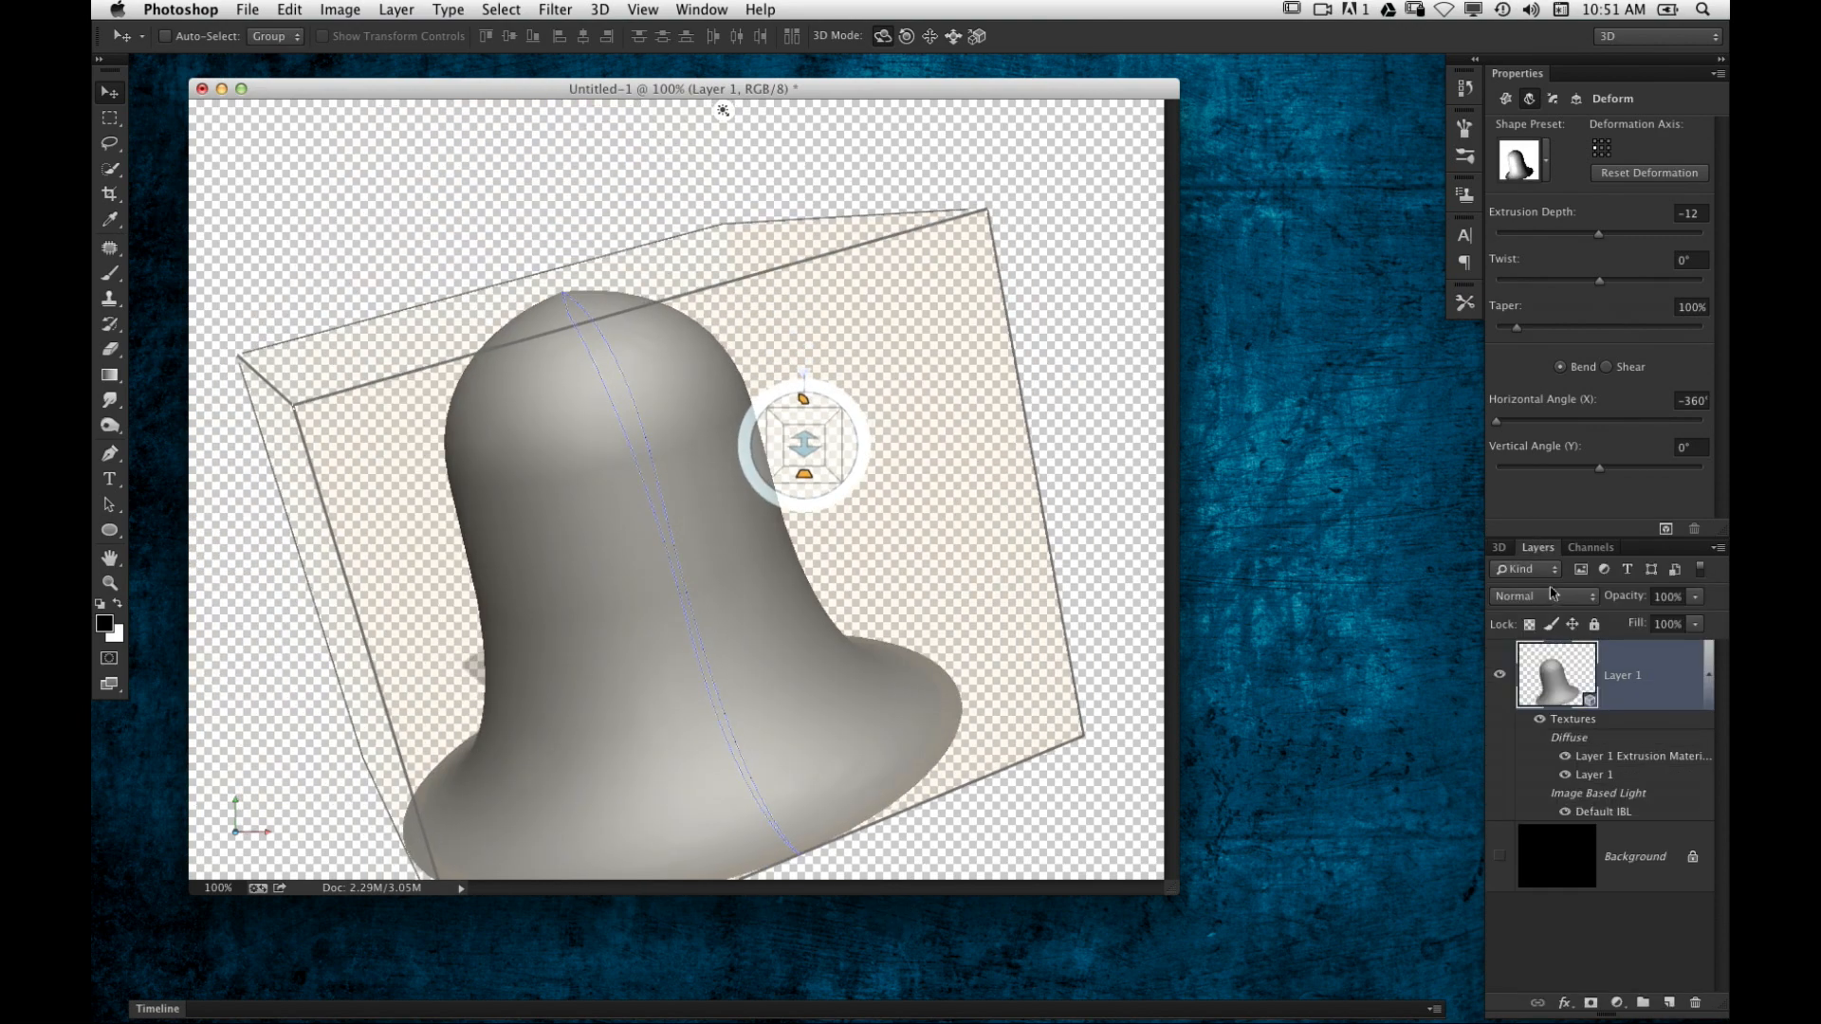
pyautogui.click(1501, 548)
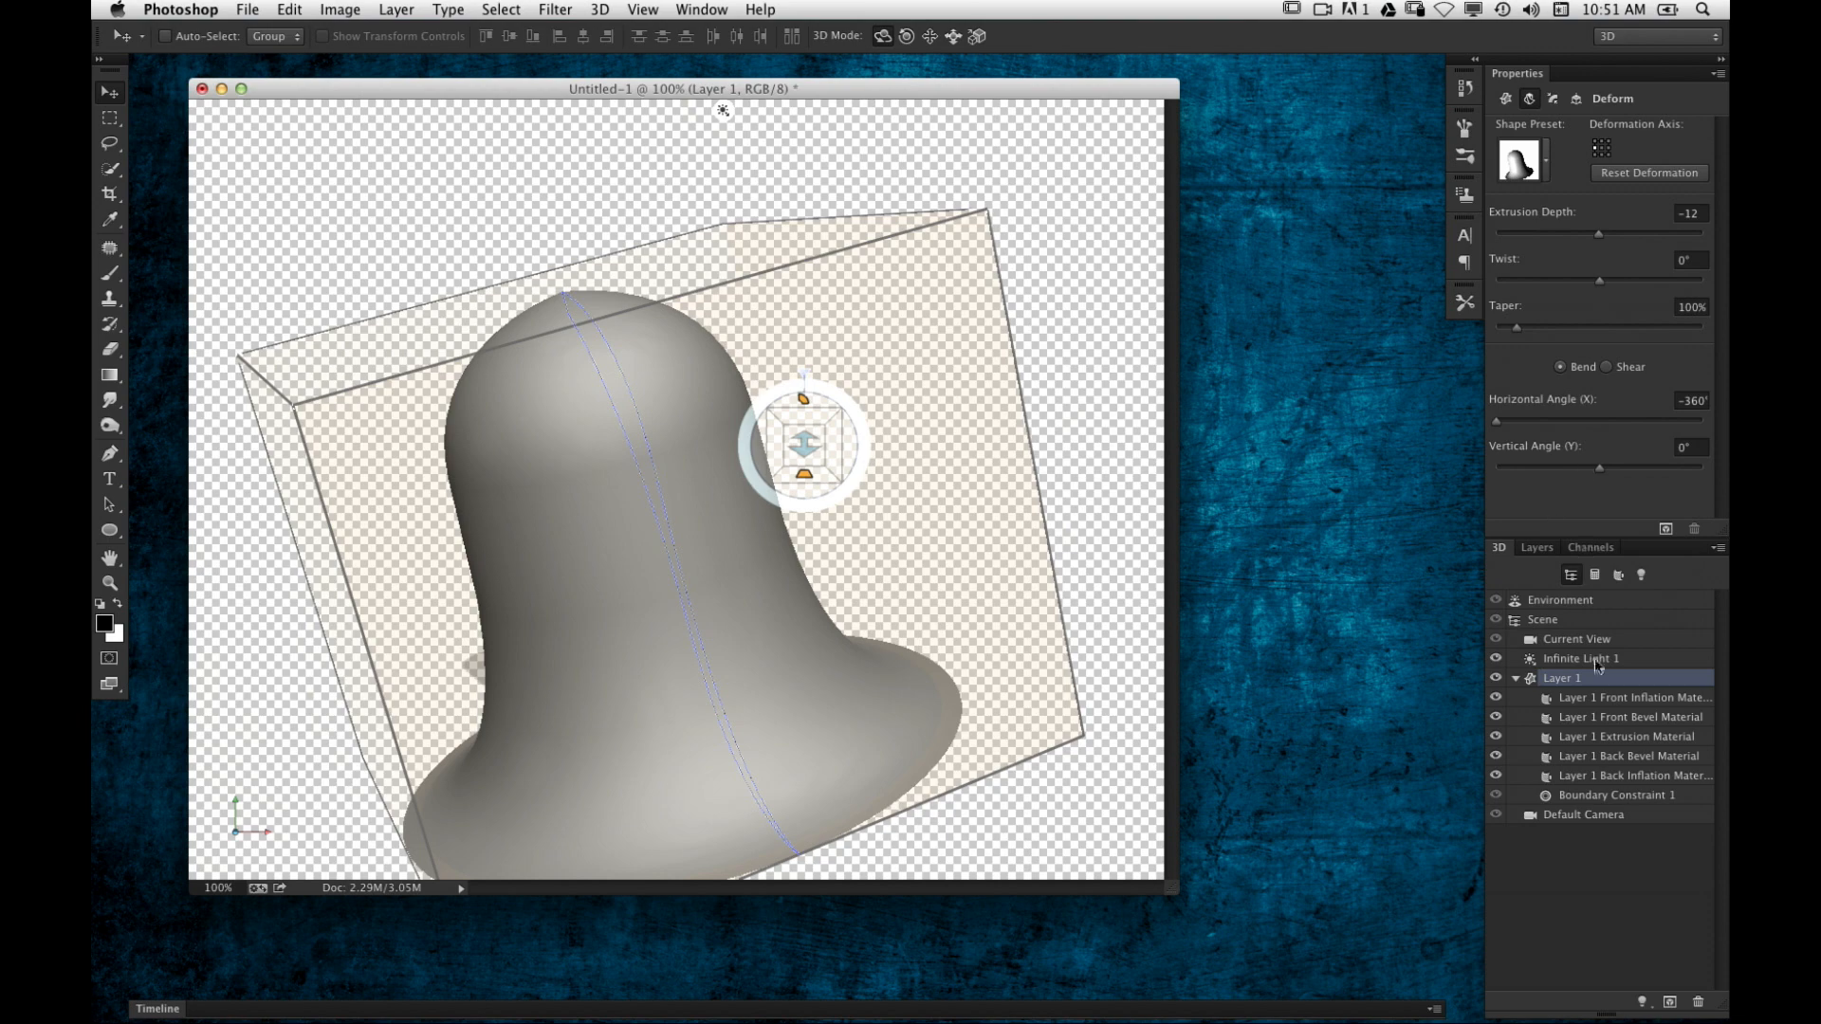
pyautogui.click(1615, 739)
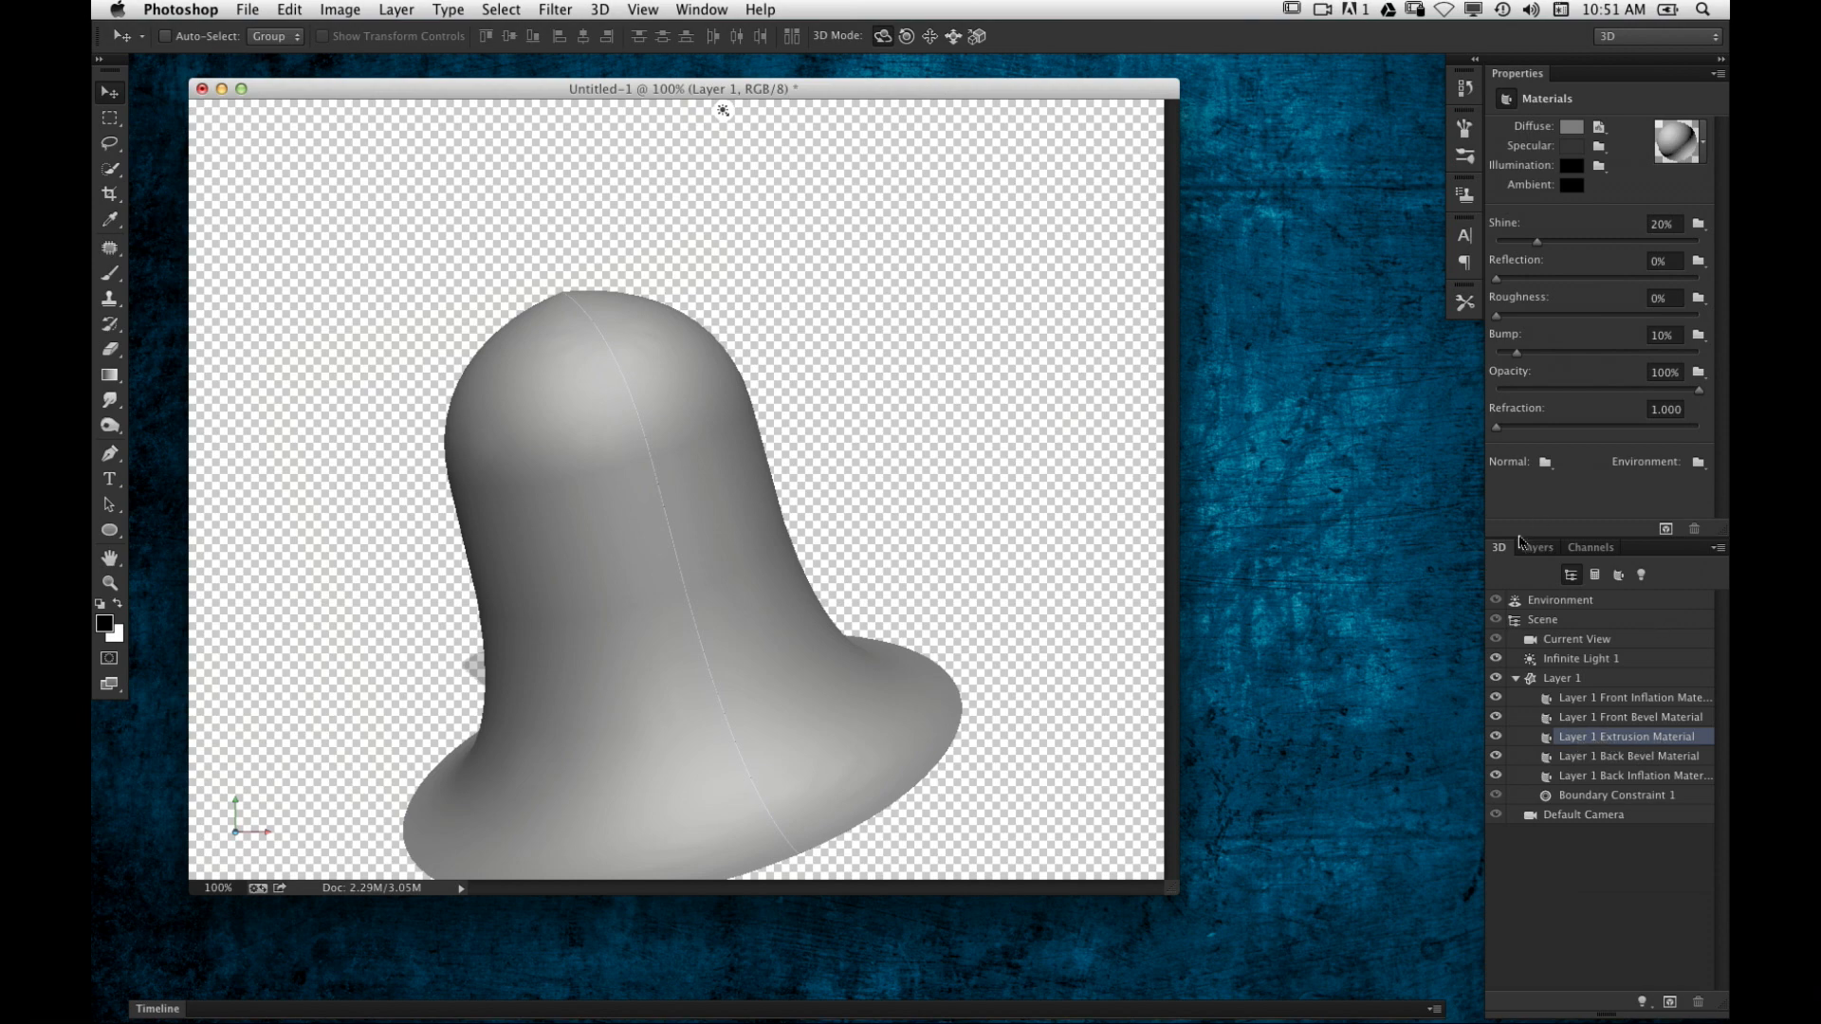
pyautogui.moveTo(1505, 278); pyautogui.dragTo(1711, 291)
pyautogui.moveTo(1544, 240); pyautogui.dragTo(1707, 243)
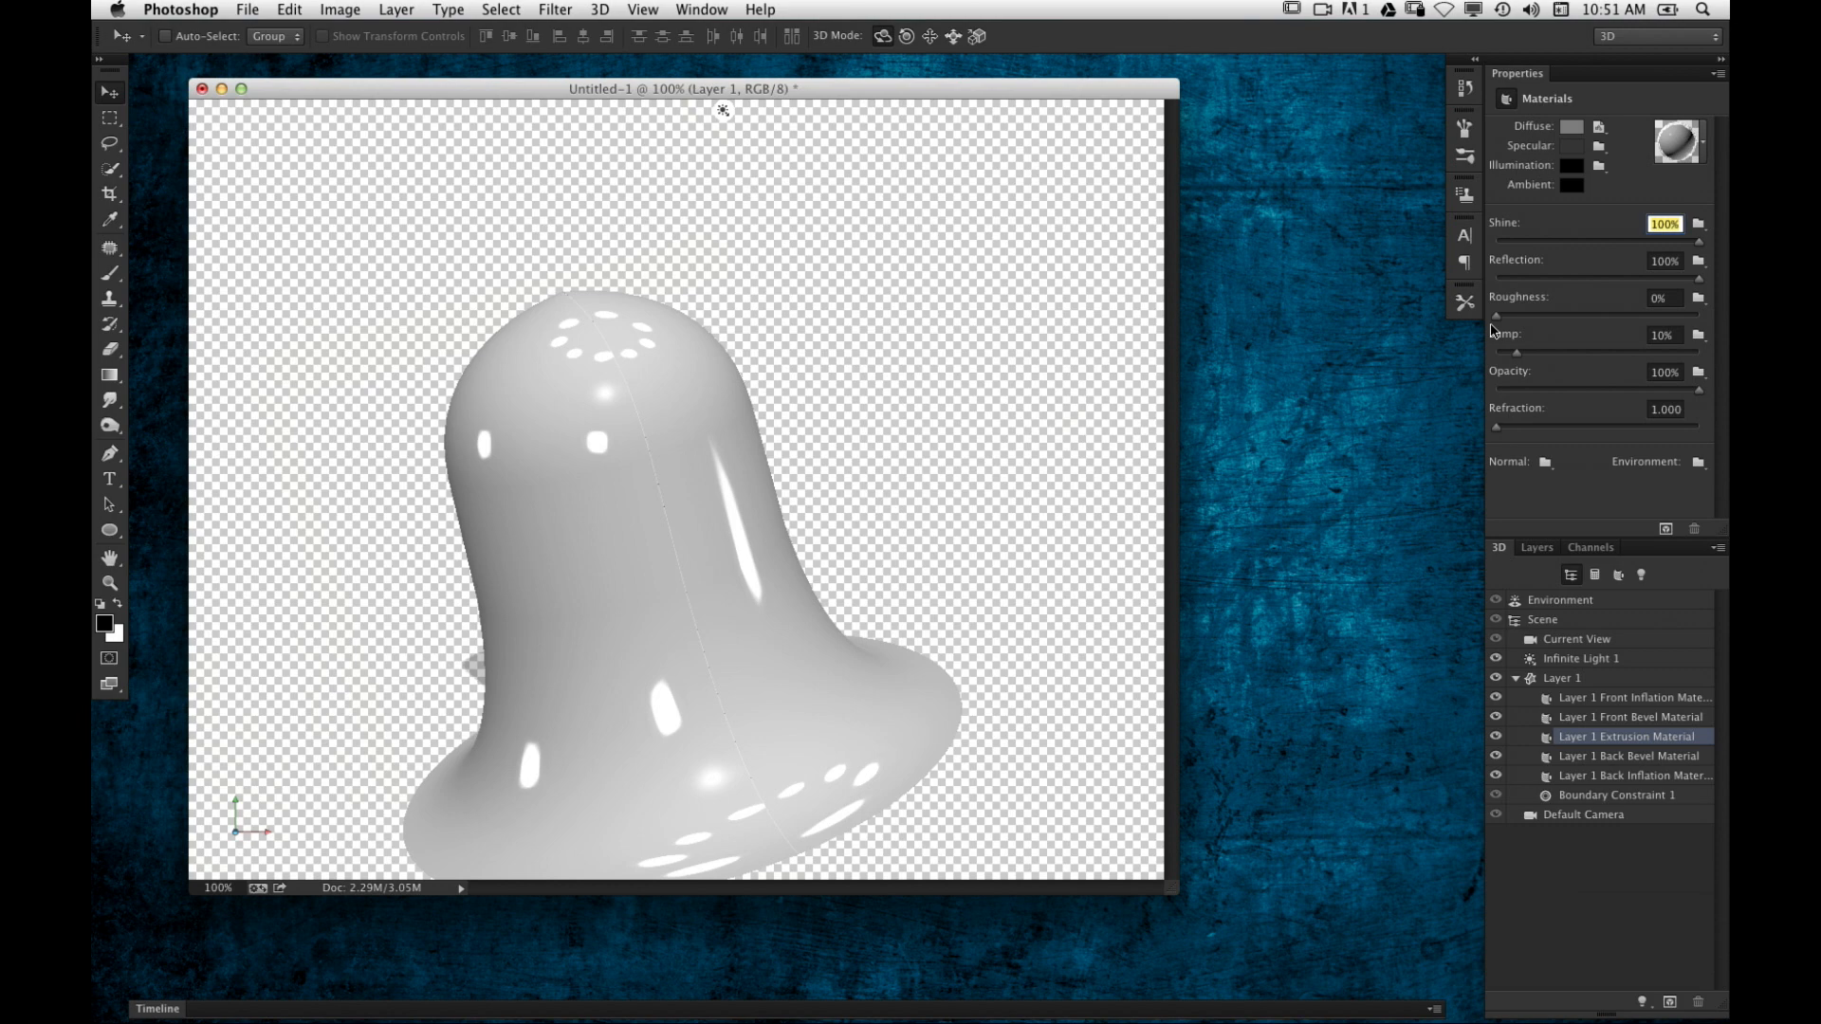
# Step: Show the 3D scene's Environment properties and preview the room.psd image on the desktop
pyautogui.click(1561, 602)
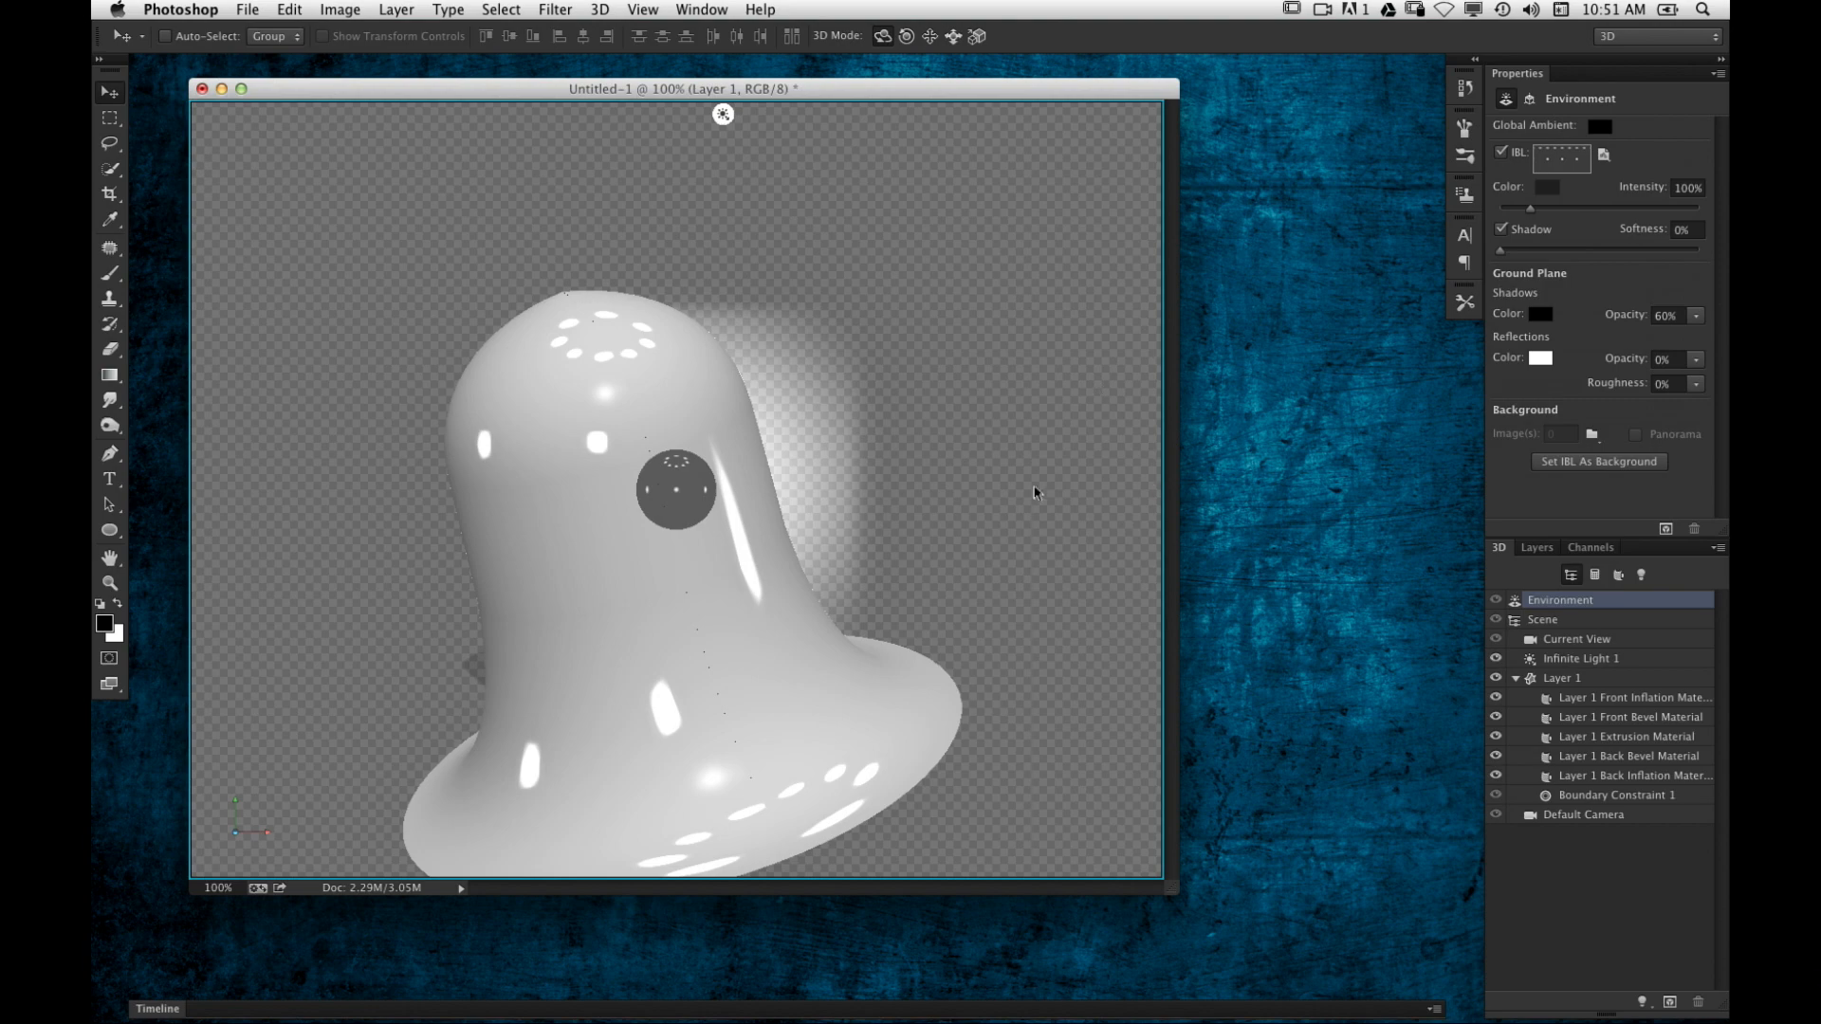
pyautogui.click(1360, 500)
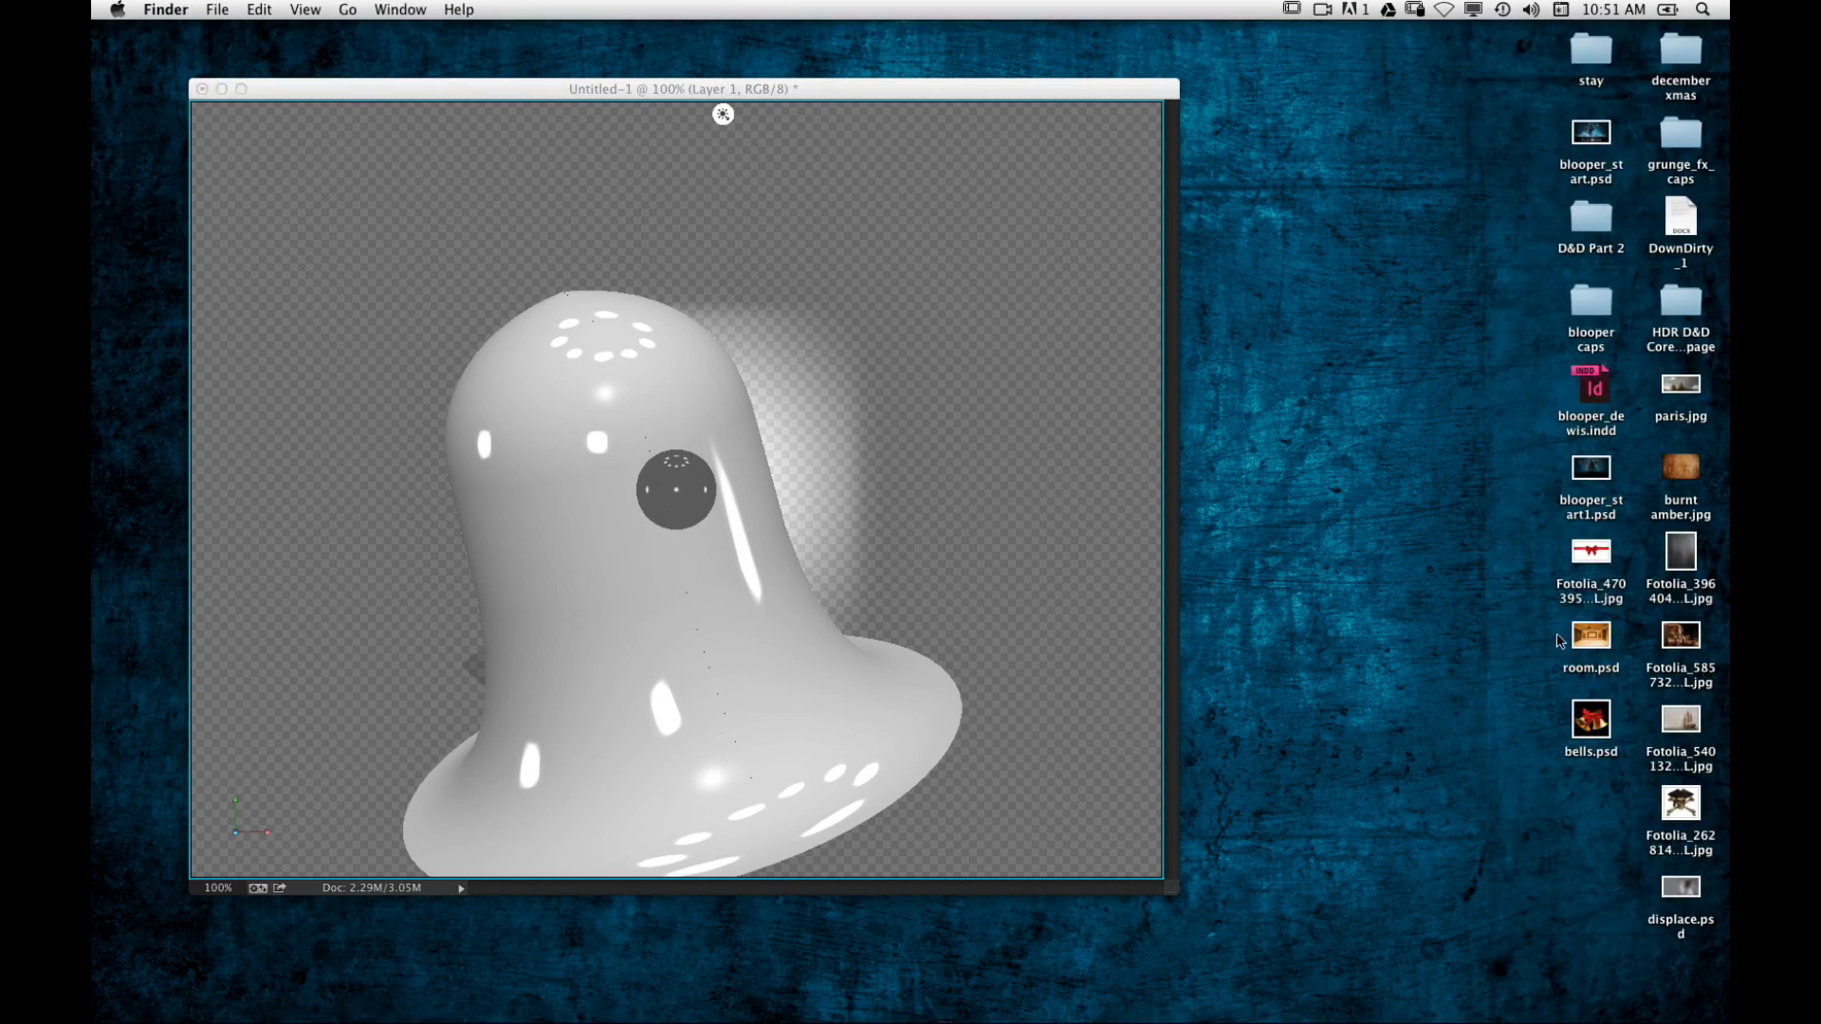
pyautogui.moveTo(1523, 643); pyautogui.dragTo(1632, 631)
pyautogui.press('space')
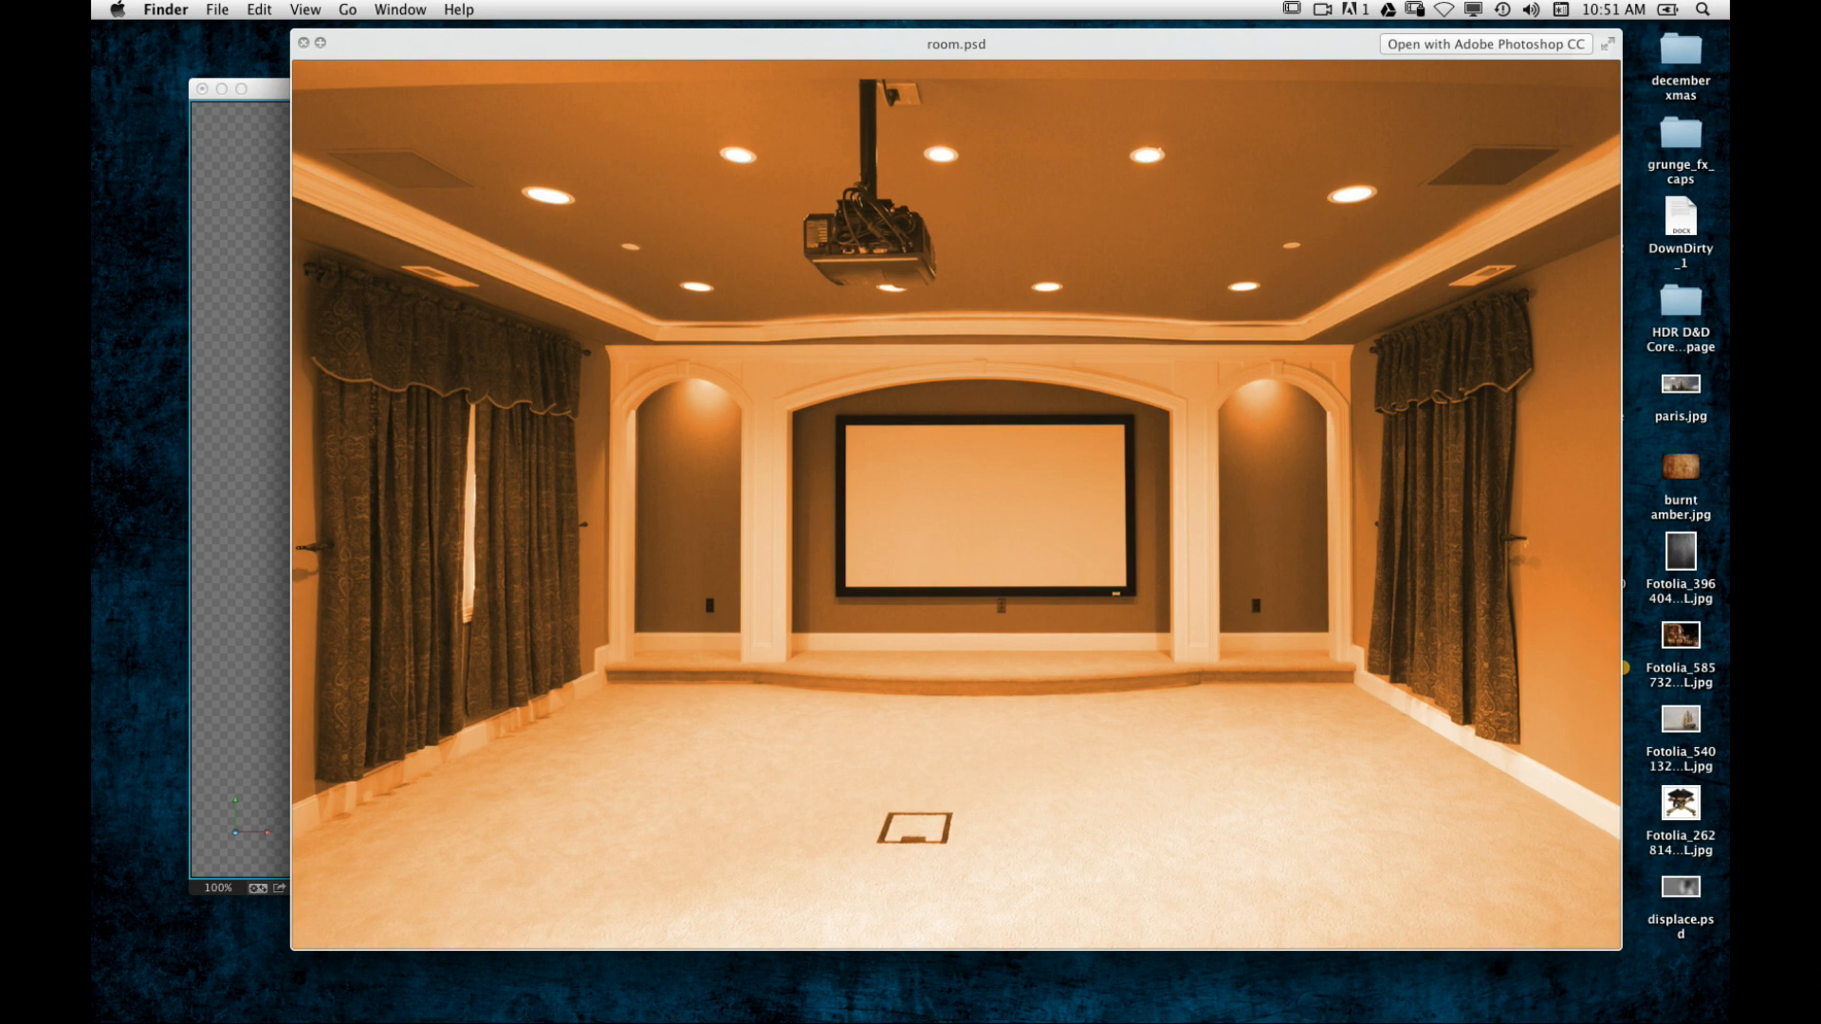
pyautogui.press('space')
pyautogui.click(1115, 378)
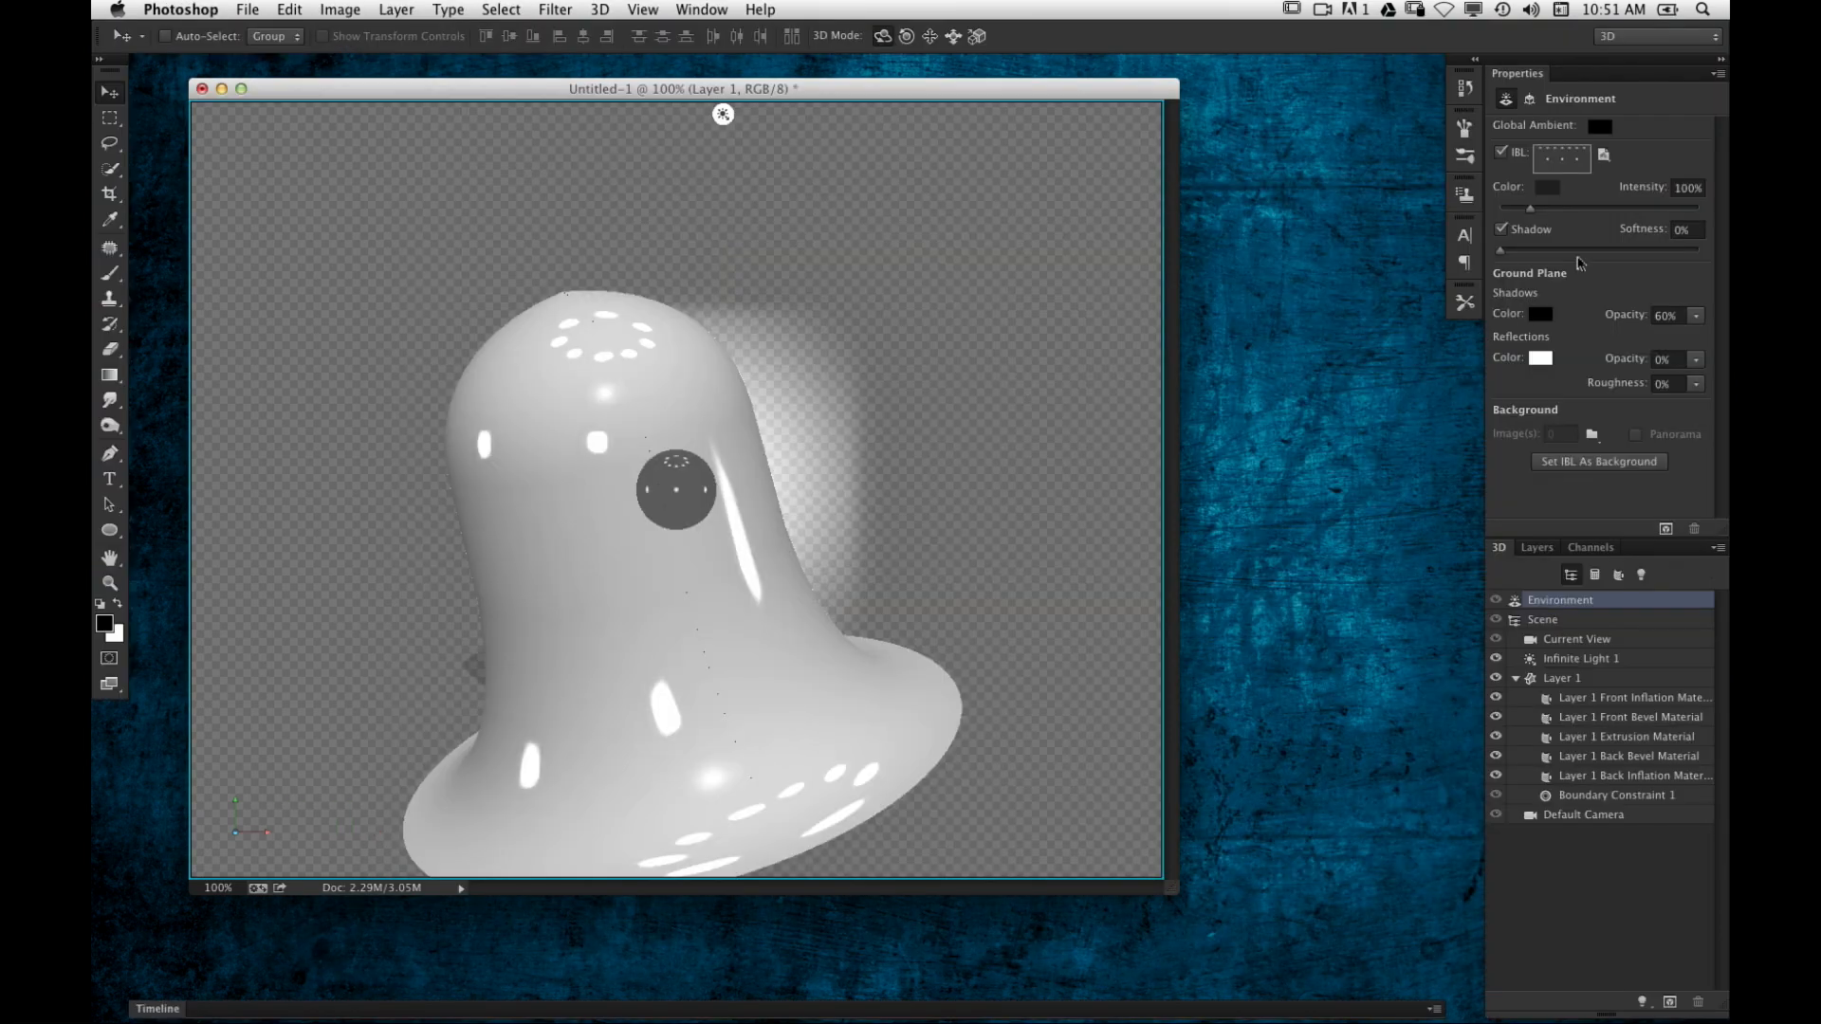
# Step: Replace the environment's image-based light texture with room.psd from the Desktop
pyautogui.click(1603, 155)
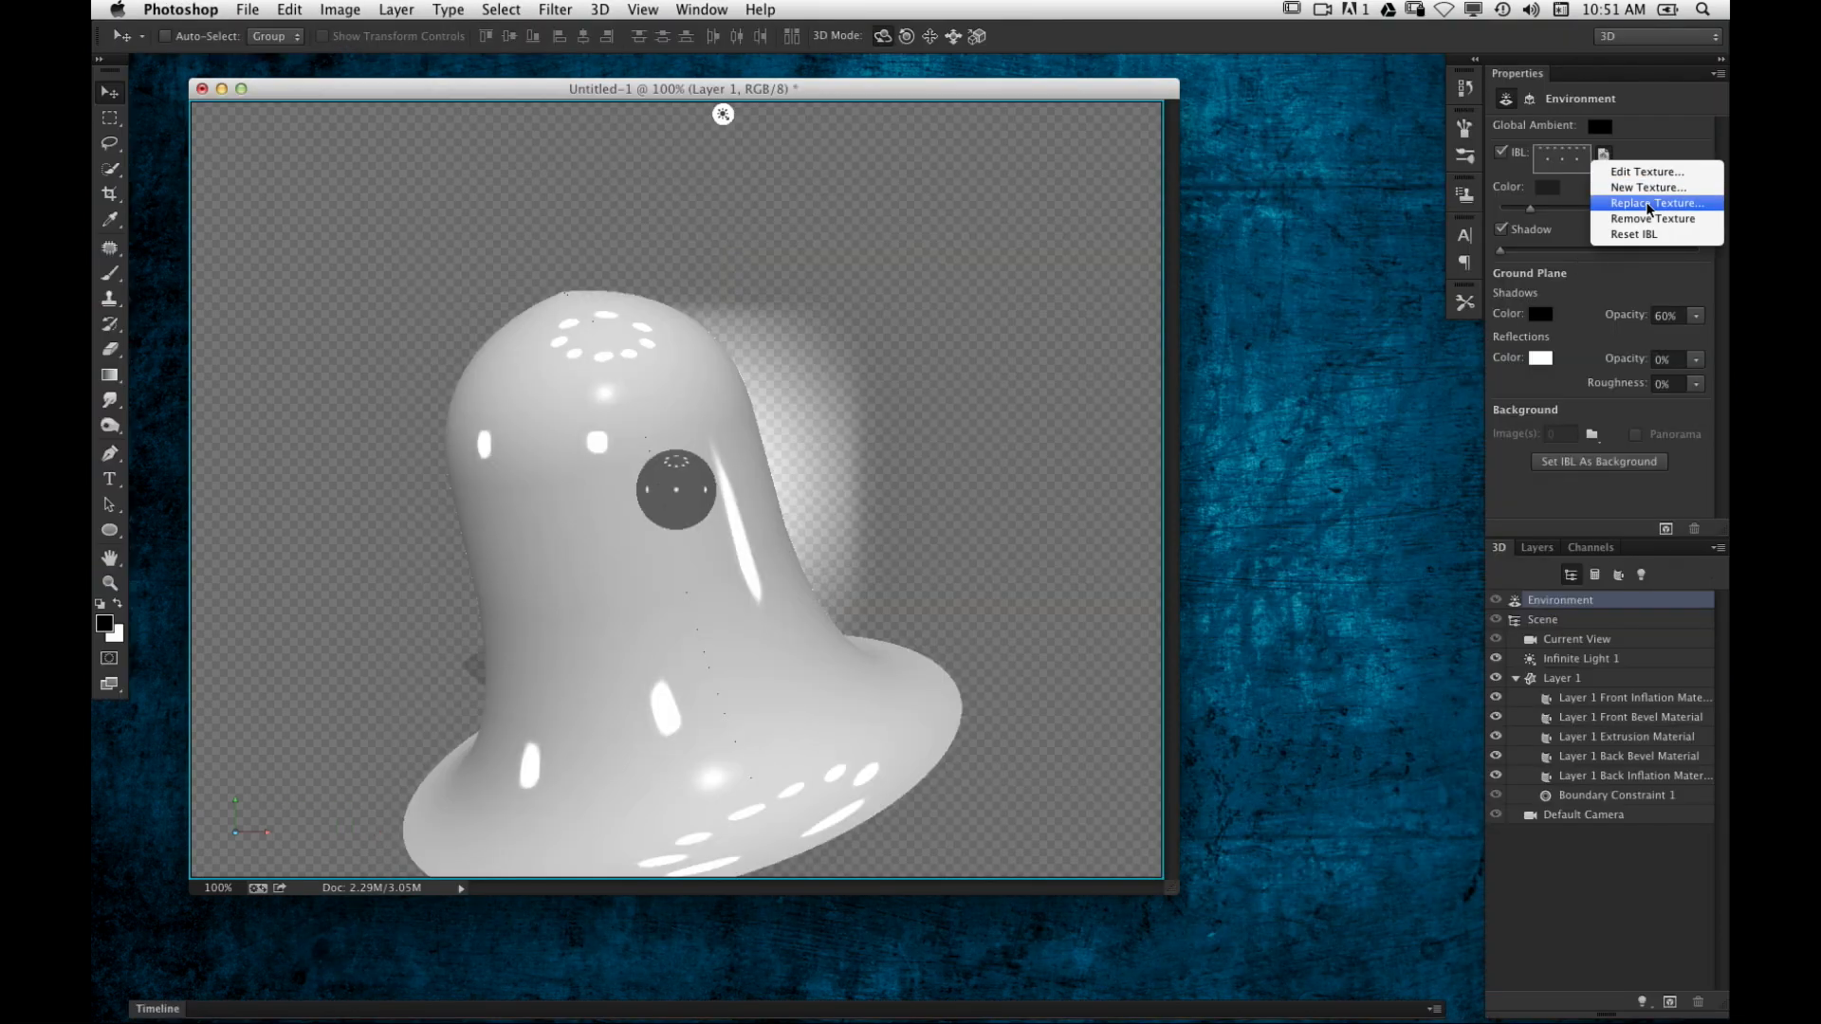
pyautogui.click(1604, 155)
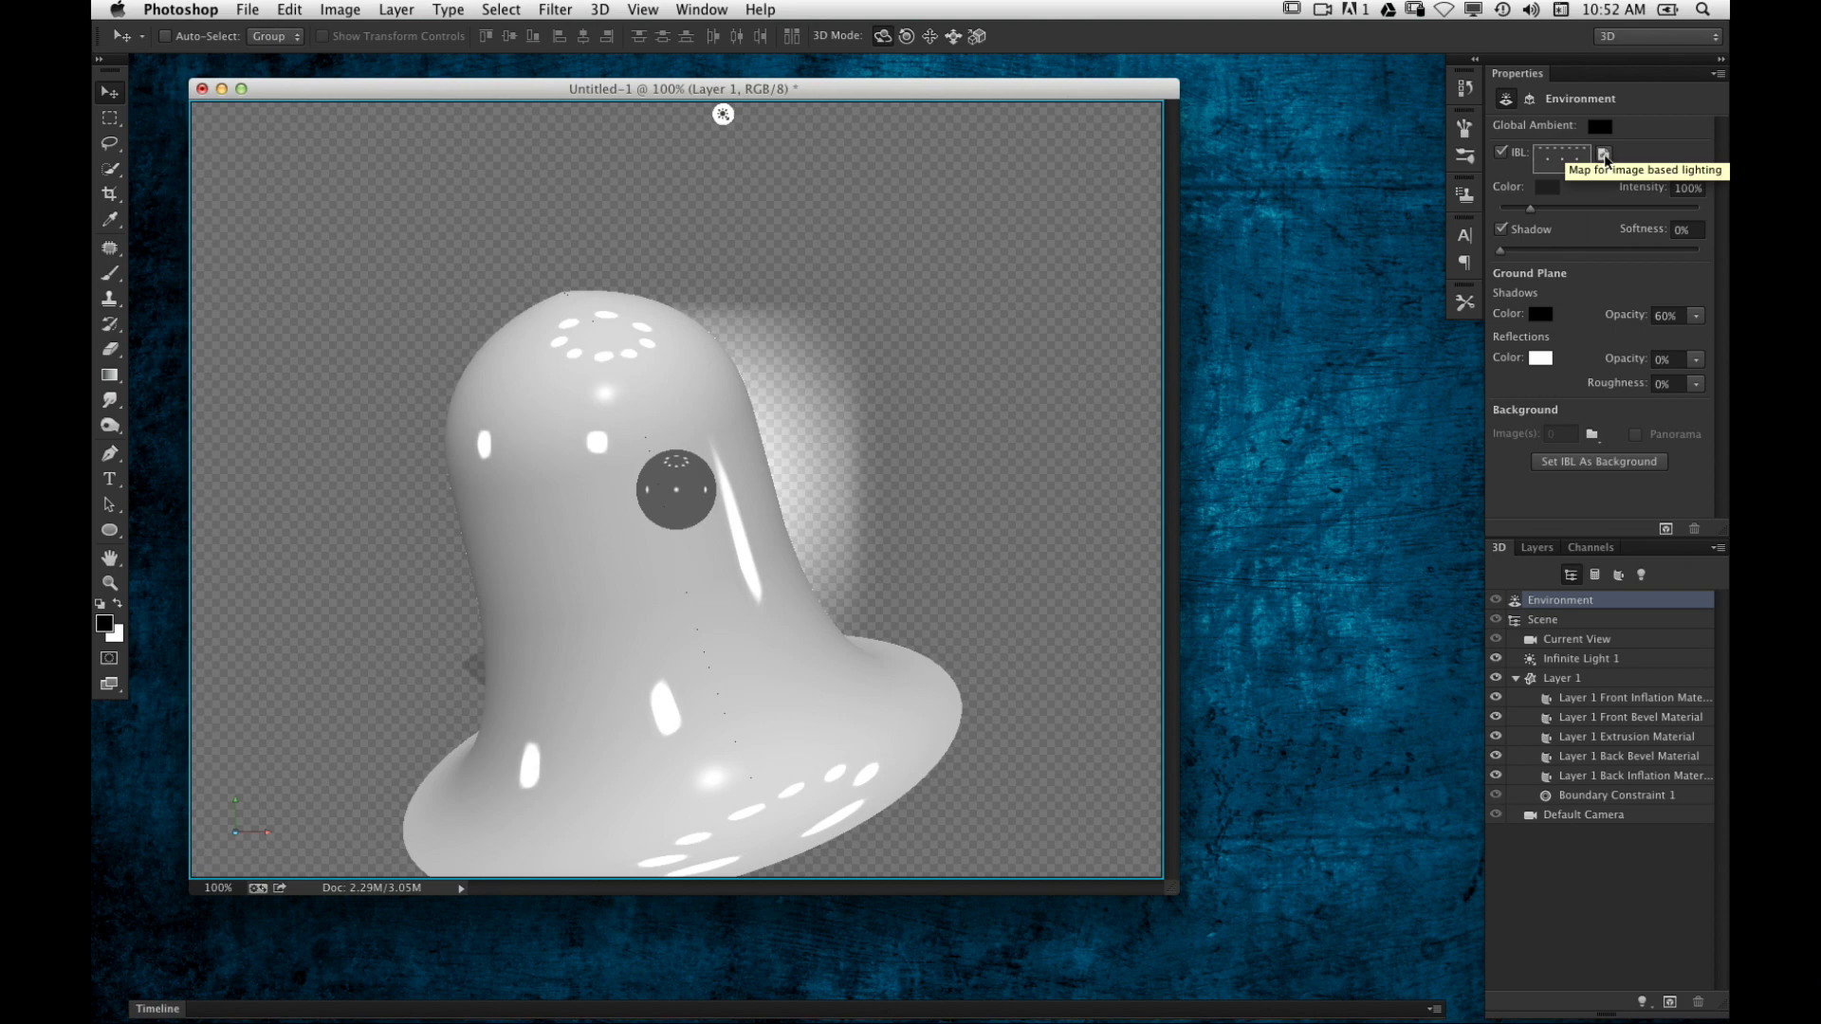
pyautogui.click(1605, 158)
pyautogui.click(1656, 203)
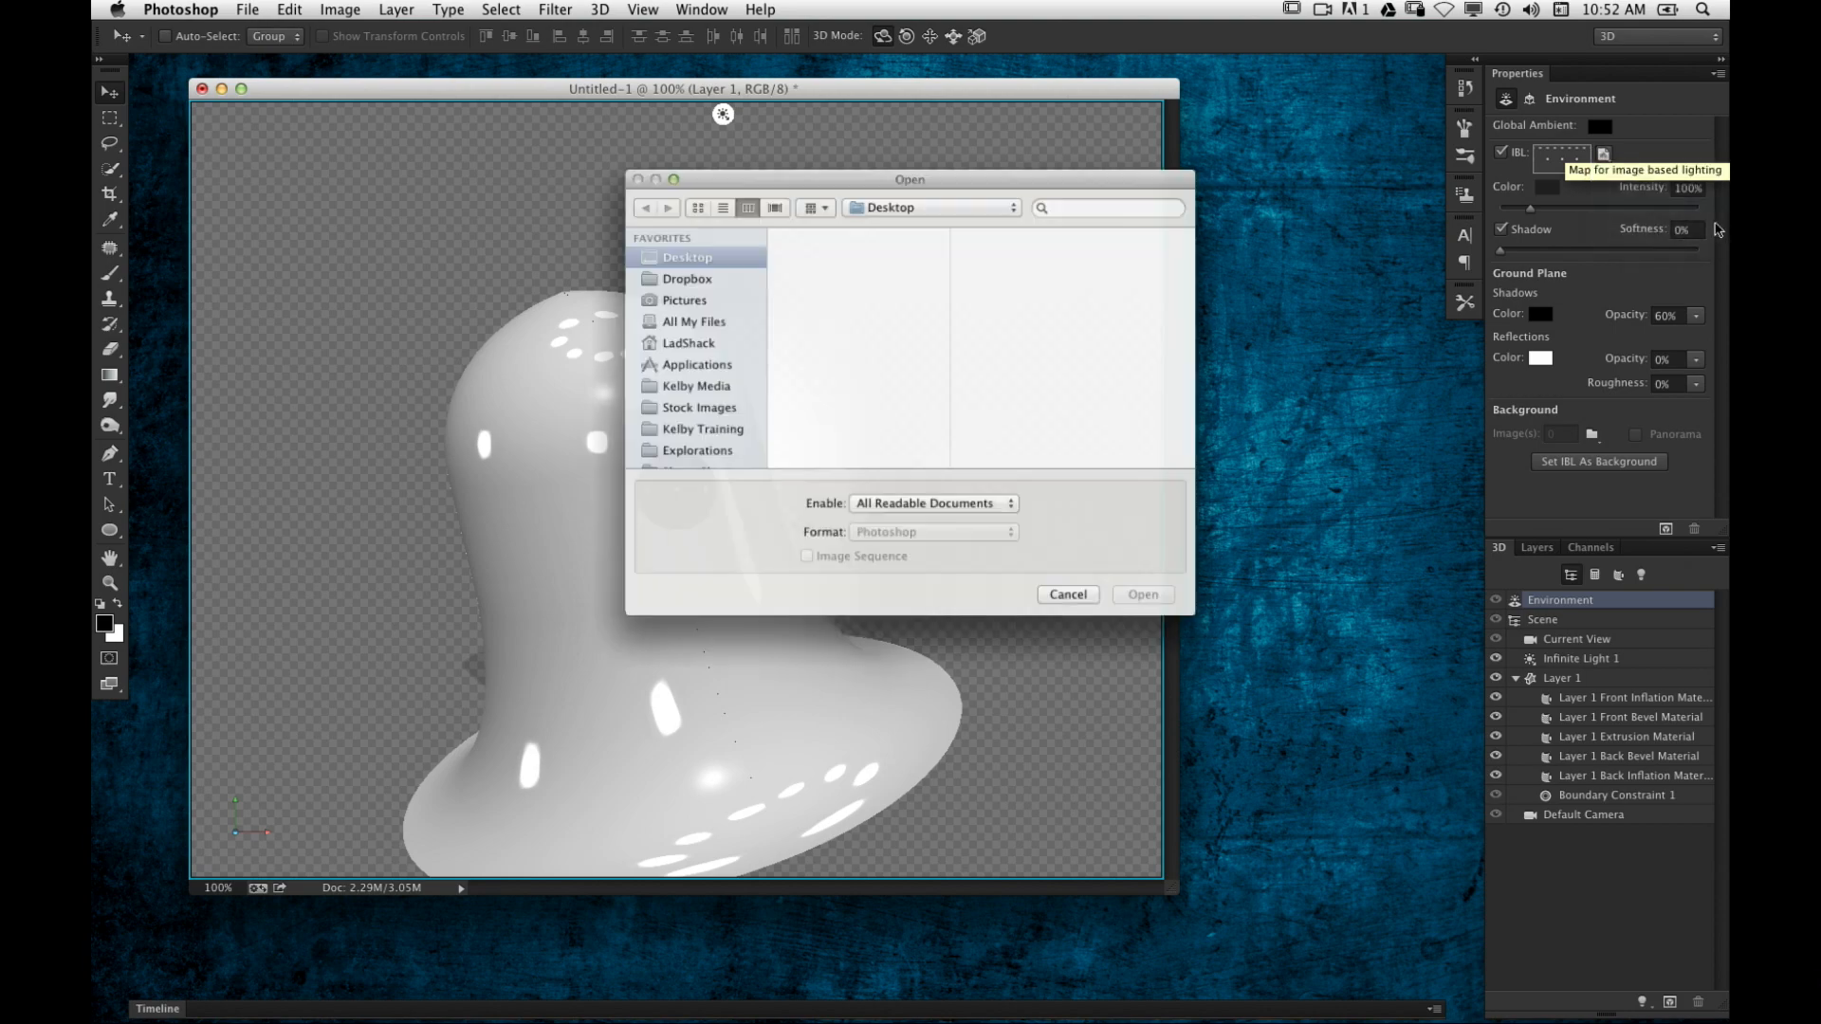
pyautogui.scroll(-3, 939, 467)
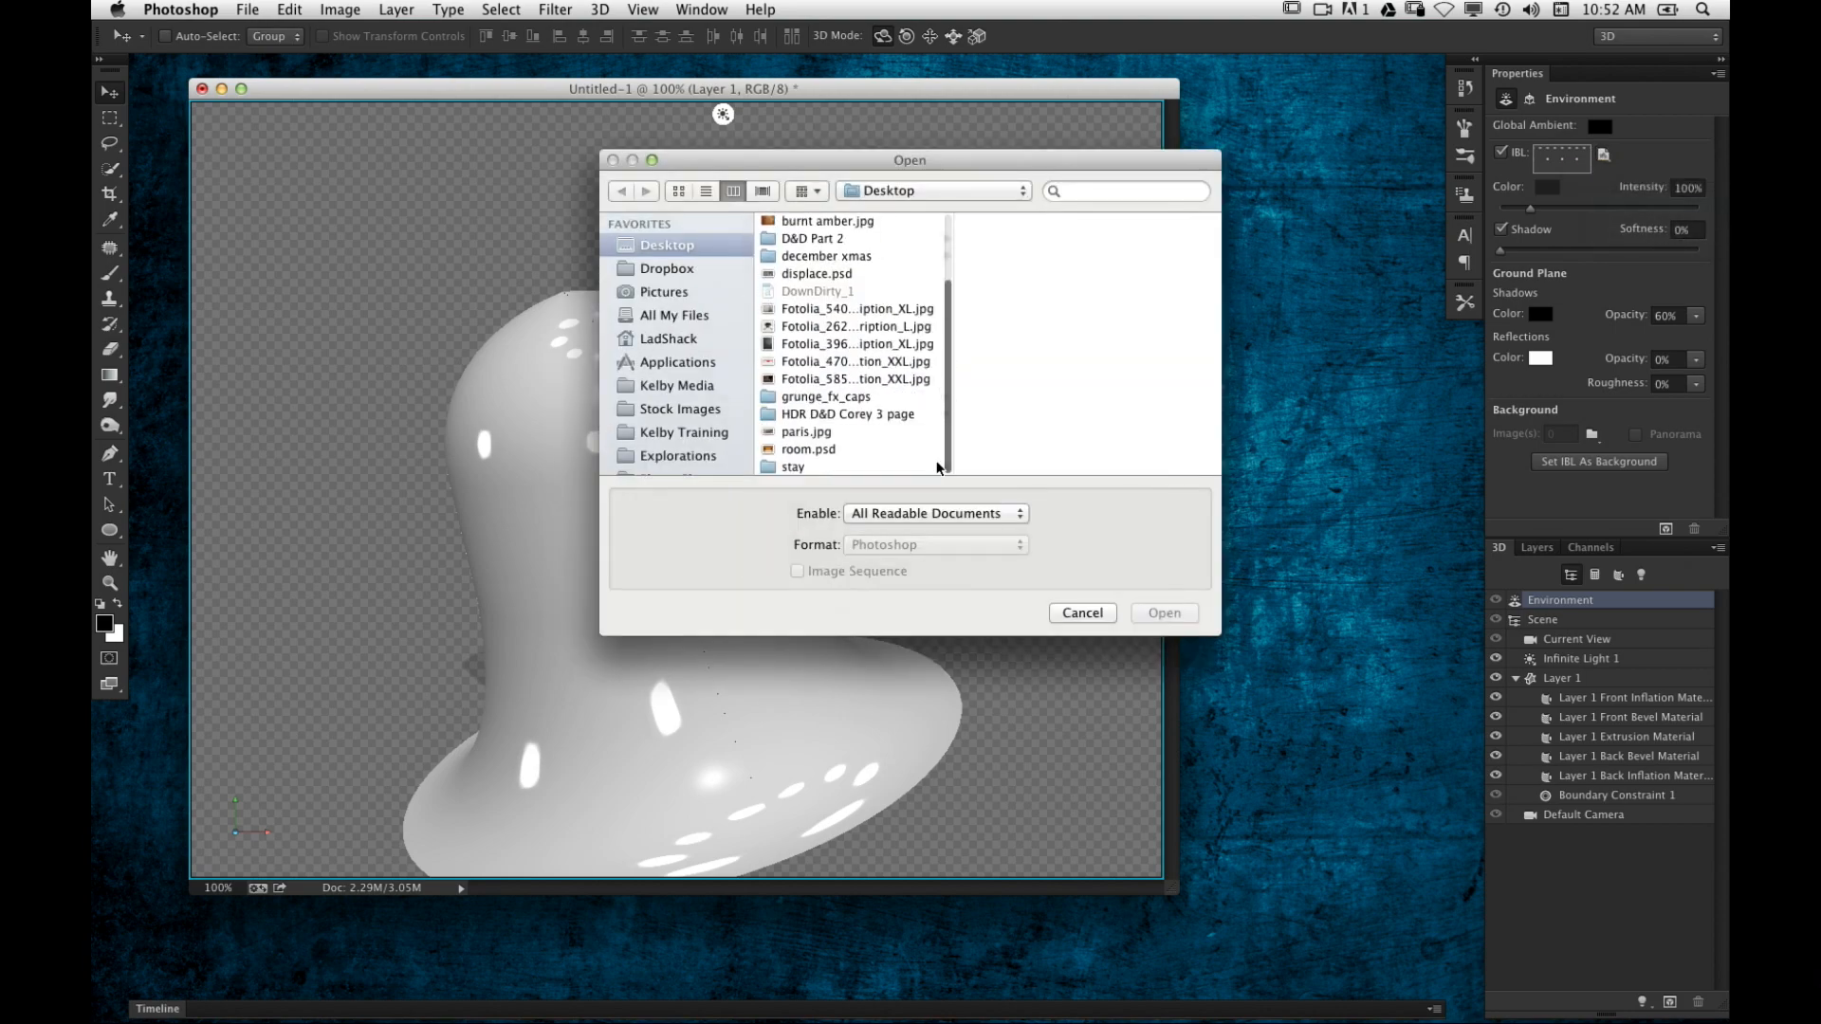
pyautogui.click(808, 448)
pyautogui.click(1163, 614)
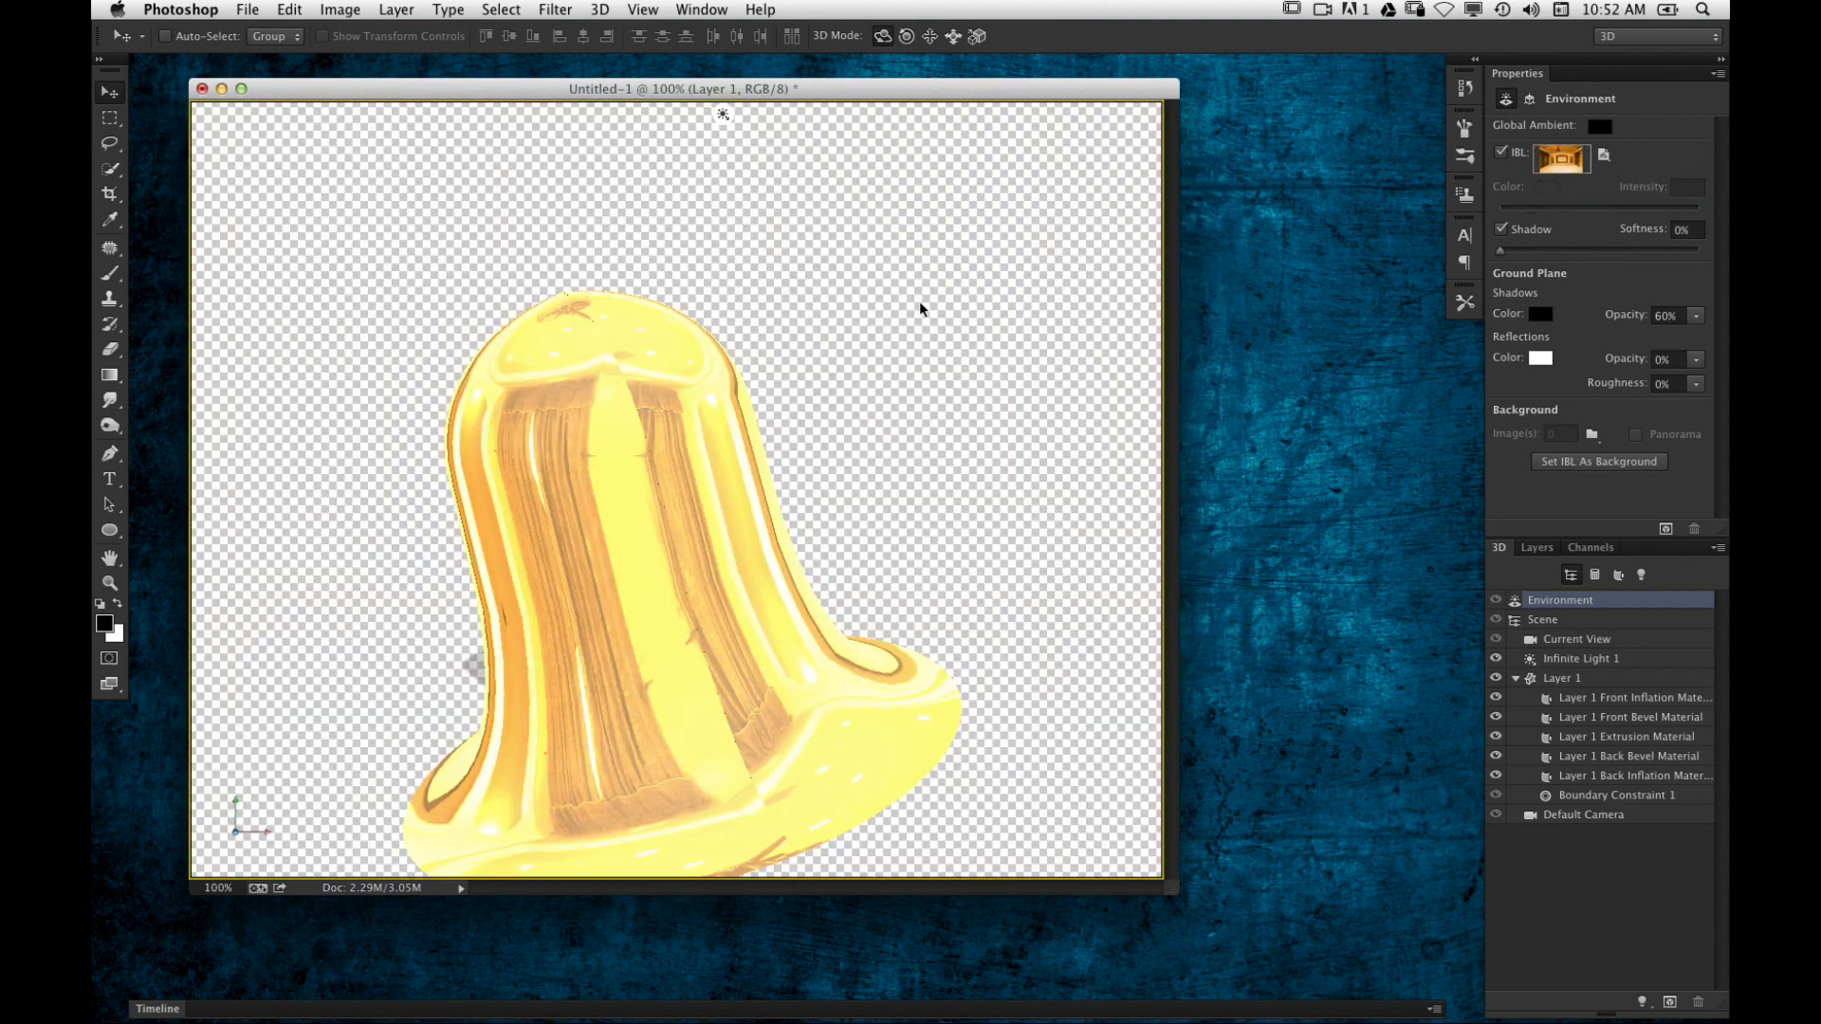
# Step: Show the black Background layer again and orbit the camera to view the bell at an angle from above
pyautogui.click(947, 384)
pyautogui.moveTo(947, 384); pyautogui.dragTo(845, 433)
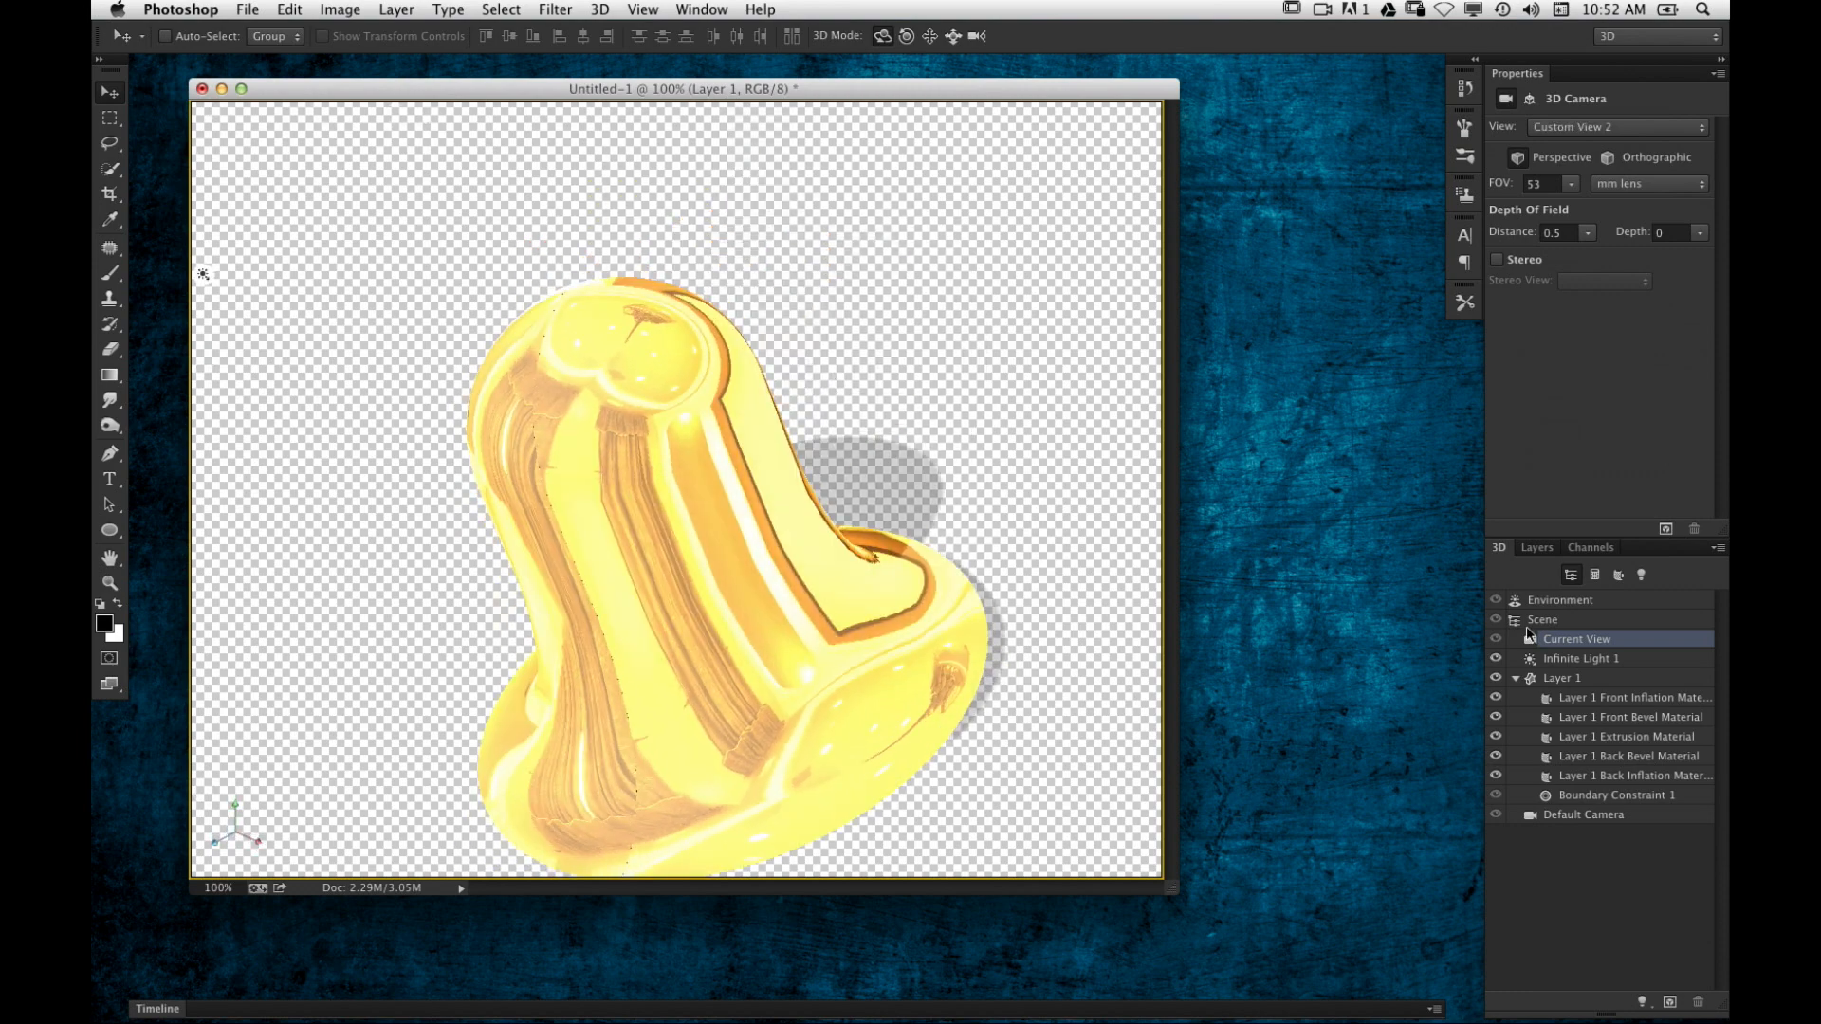
pyautogui.click(1538, 547)
pyautogui.click(1500, 859)
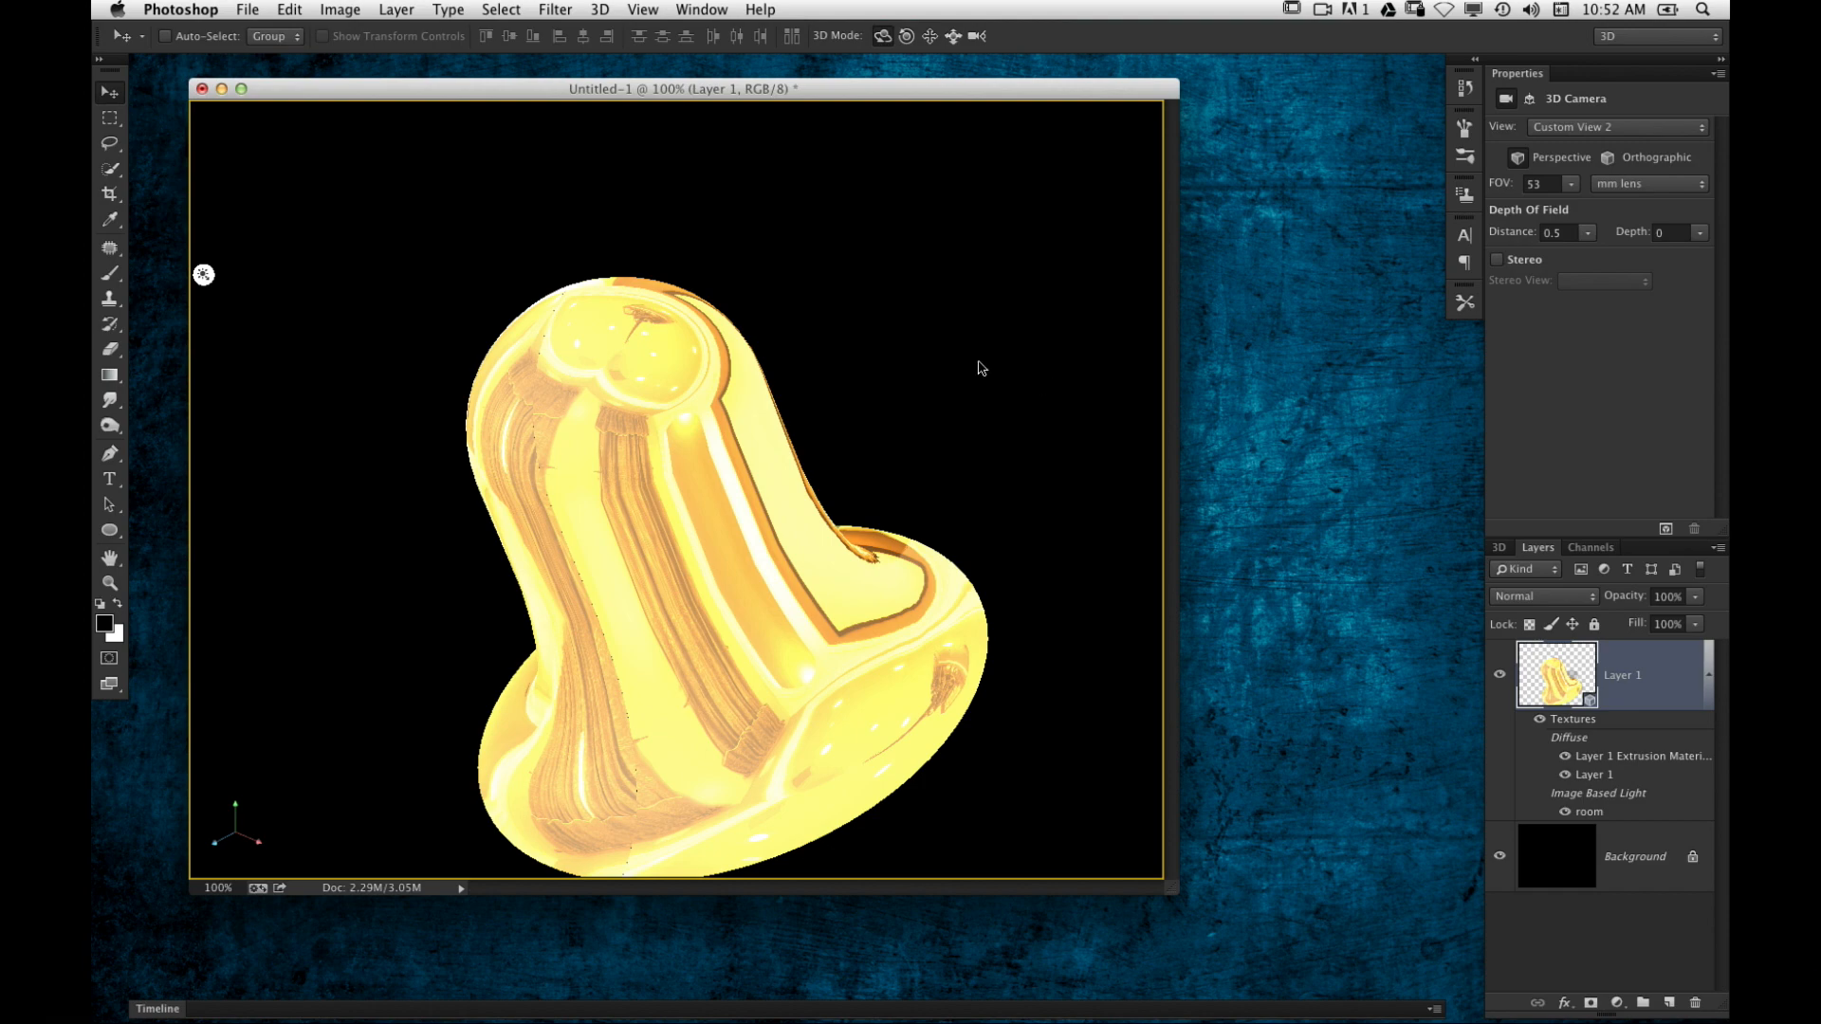
pyautogui.moveTo(937, 150); pyautogui.dragTo(1053, 337)
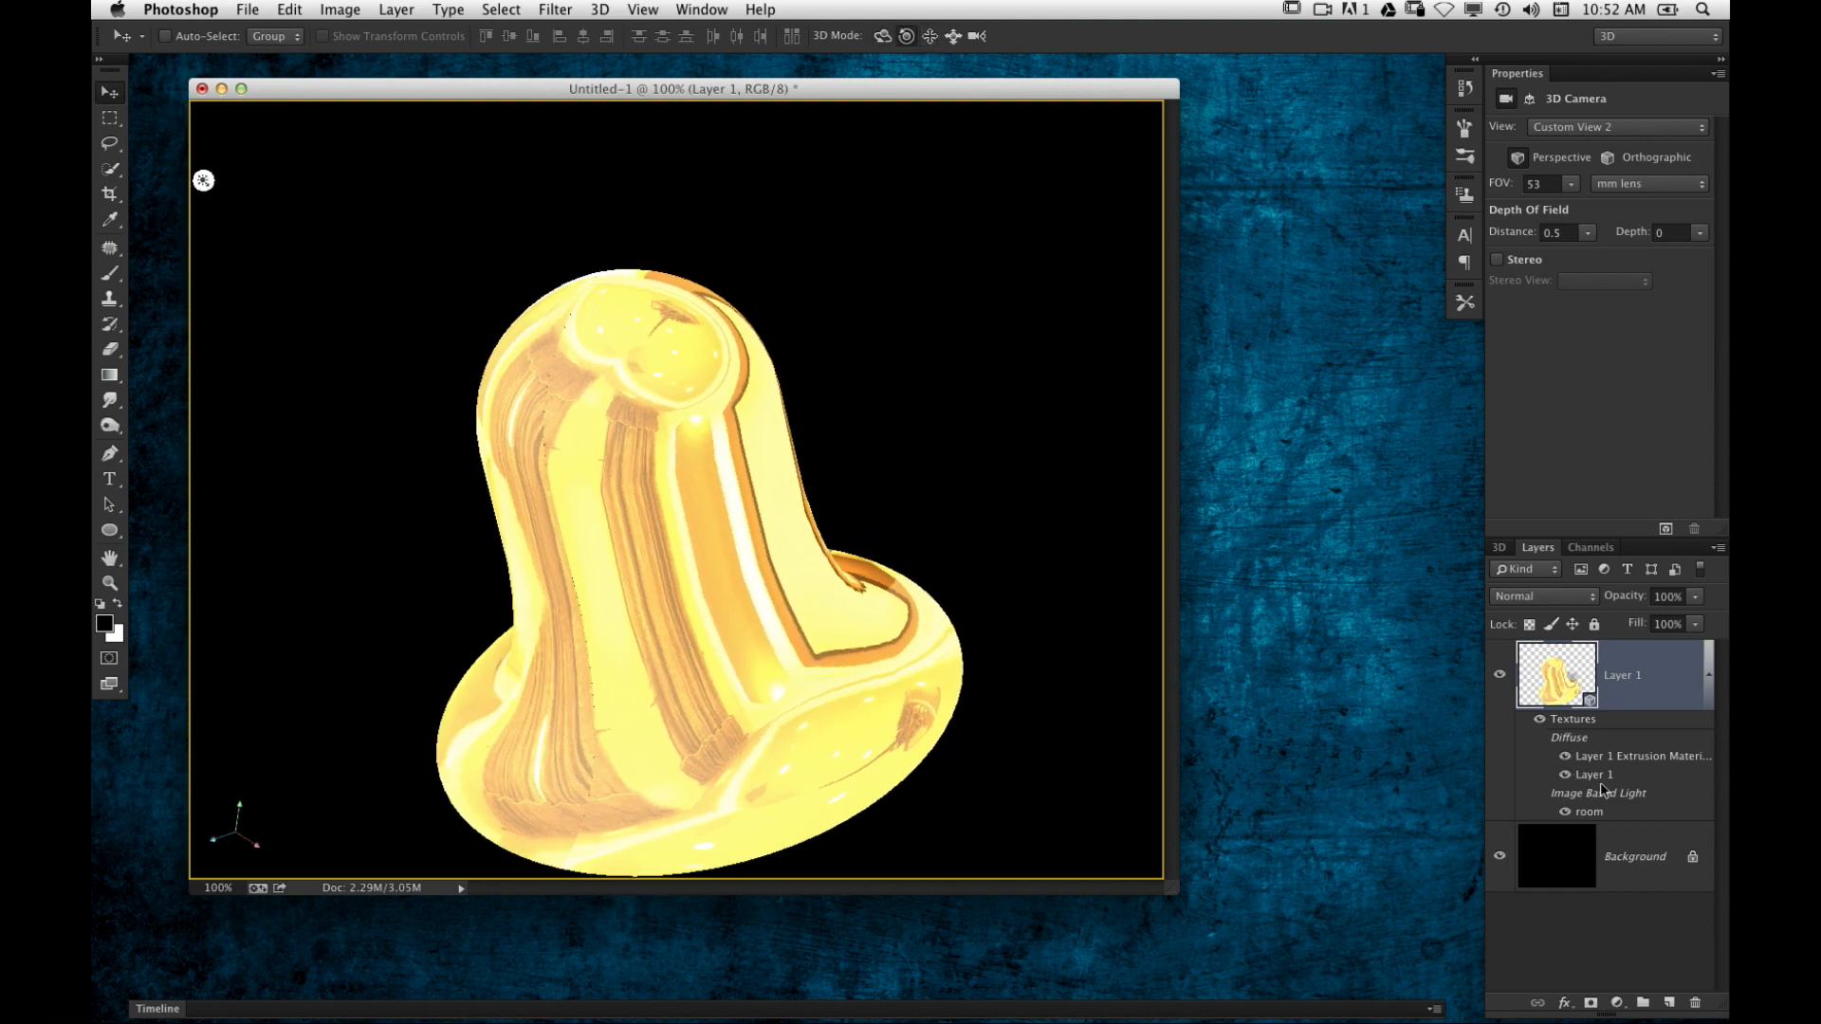
# Step: Turn off Infinite Light 1 so that only the room image lights the bell
pyautogui.doubleClick(1603, 812)
pyautogui.press('super+w')
pyautogui.click(1499, 547)
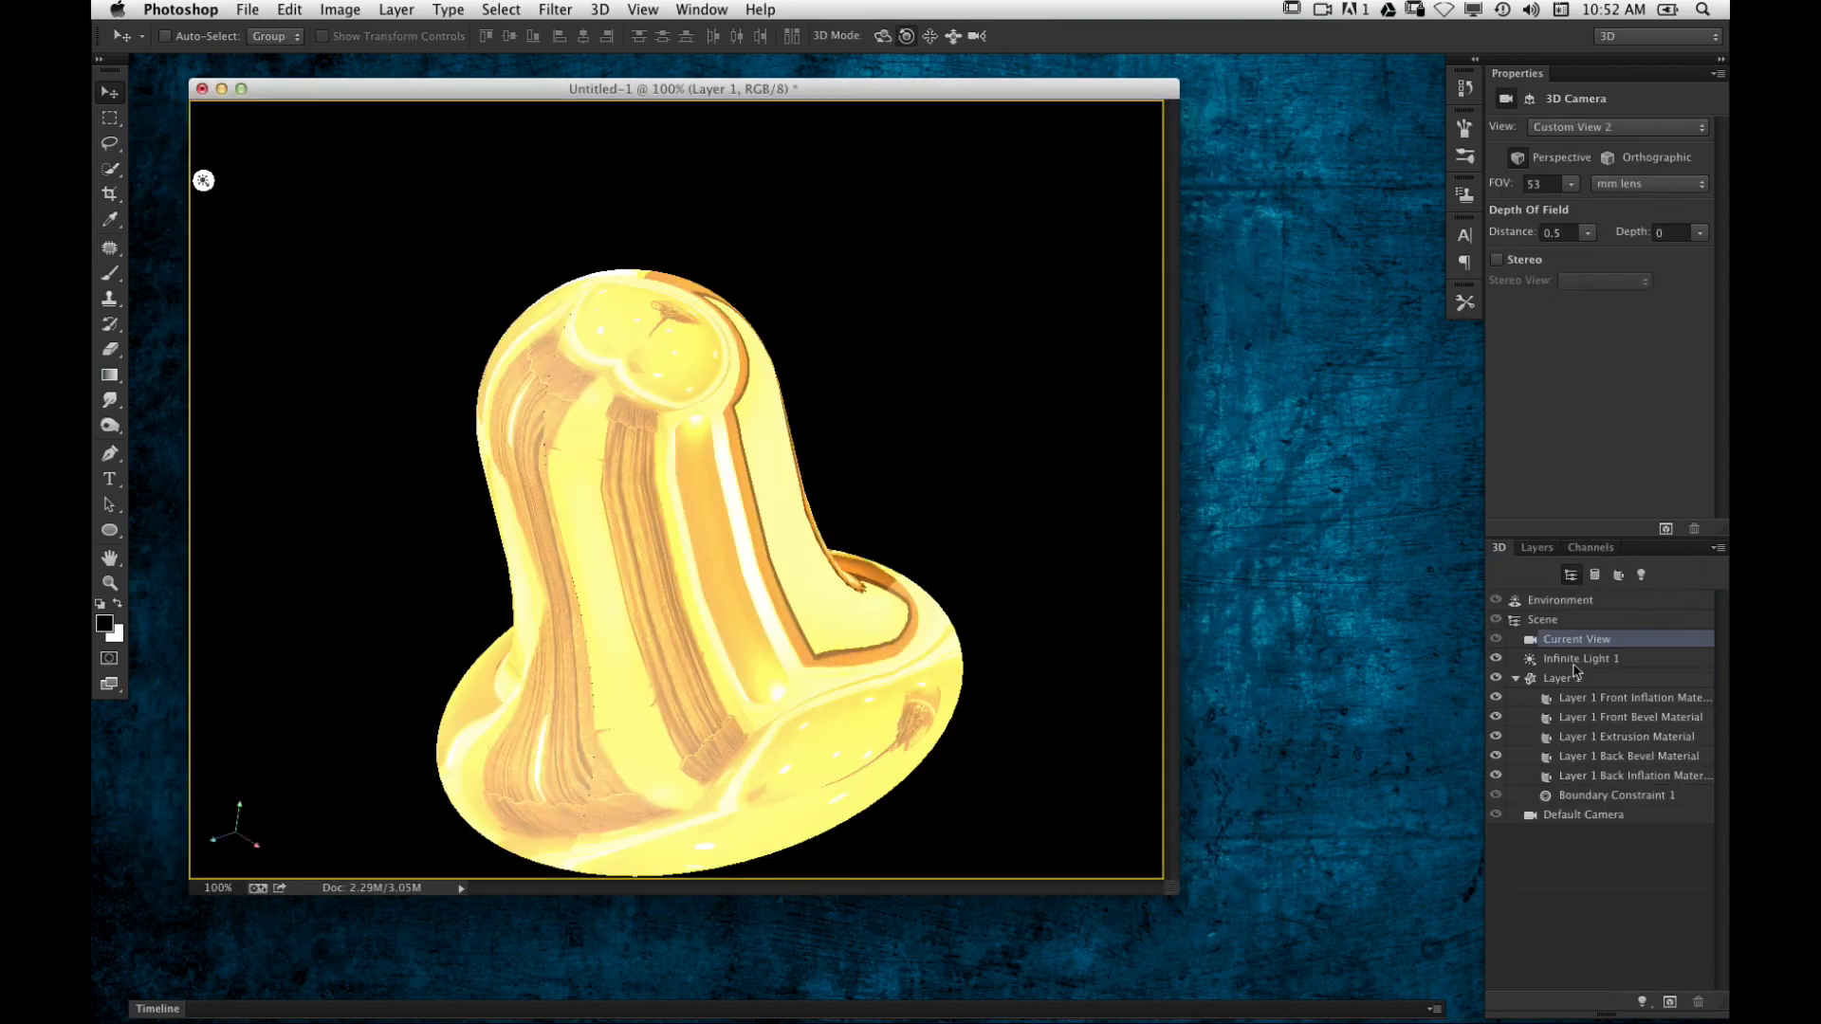
pyautogui.click(1641, 575)
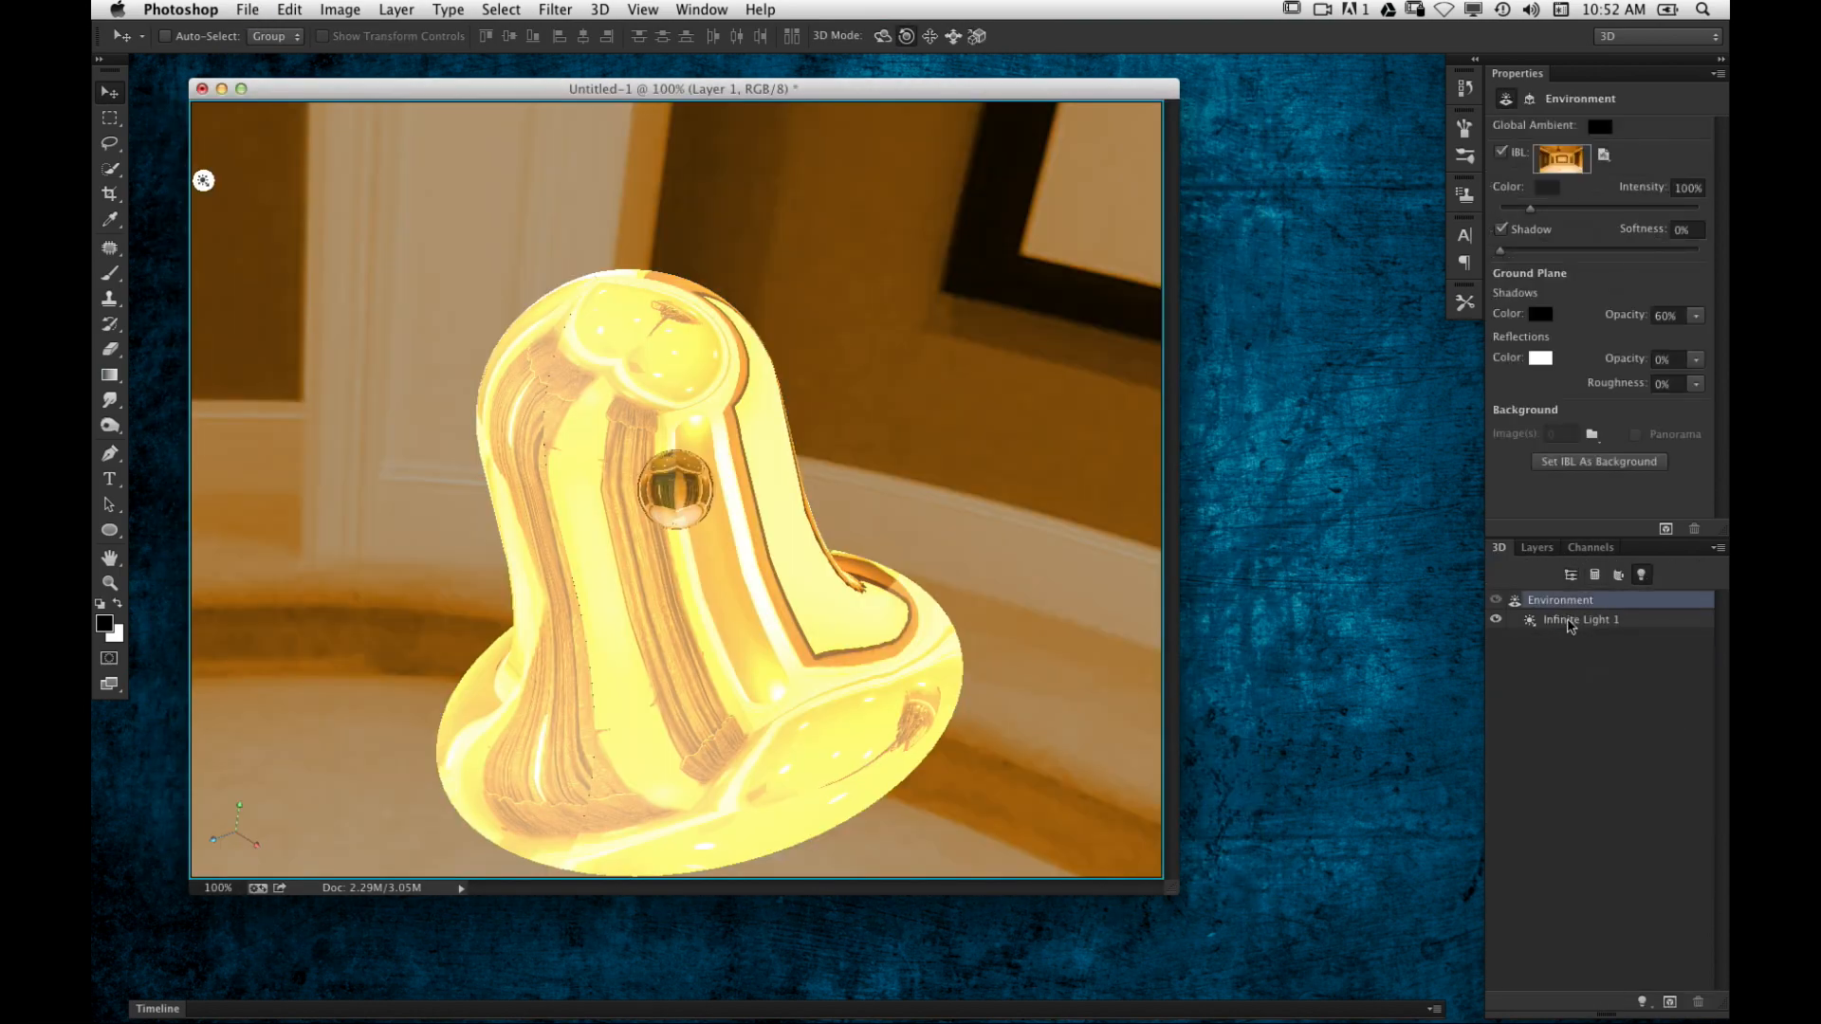
pyautogui.click(1570, 625)
pyautogui.click(1496, 621)
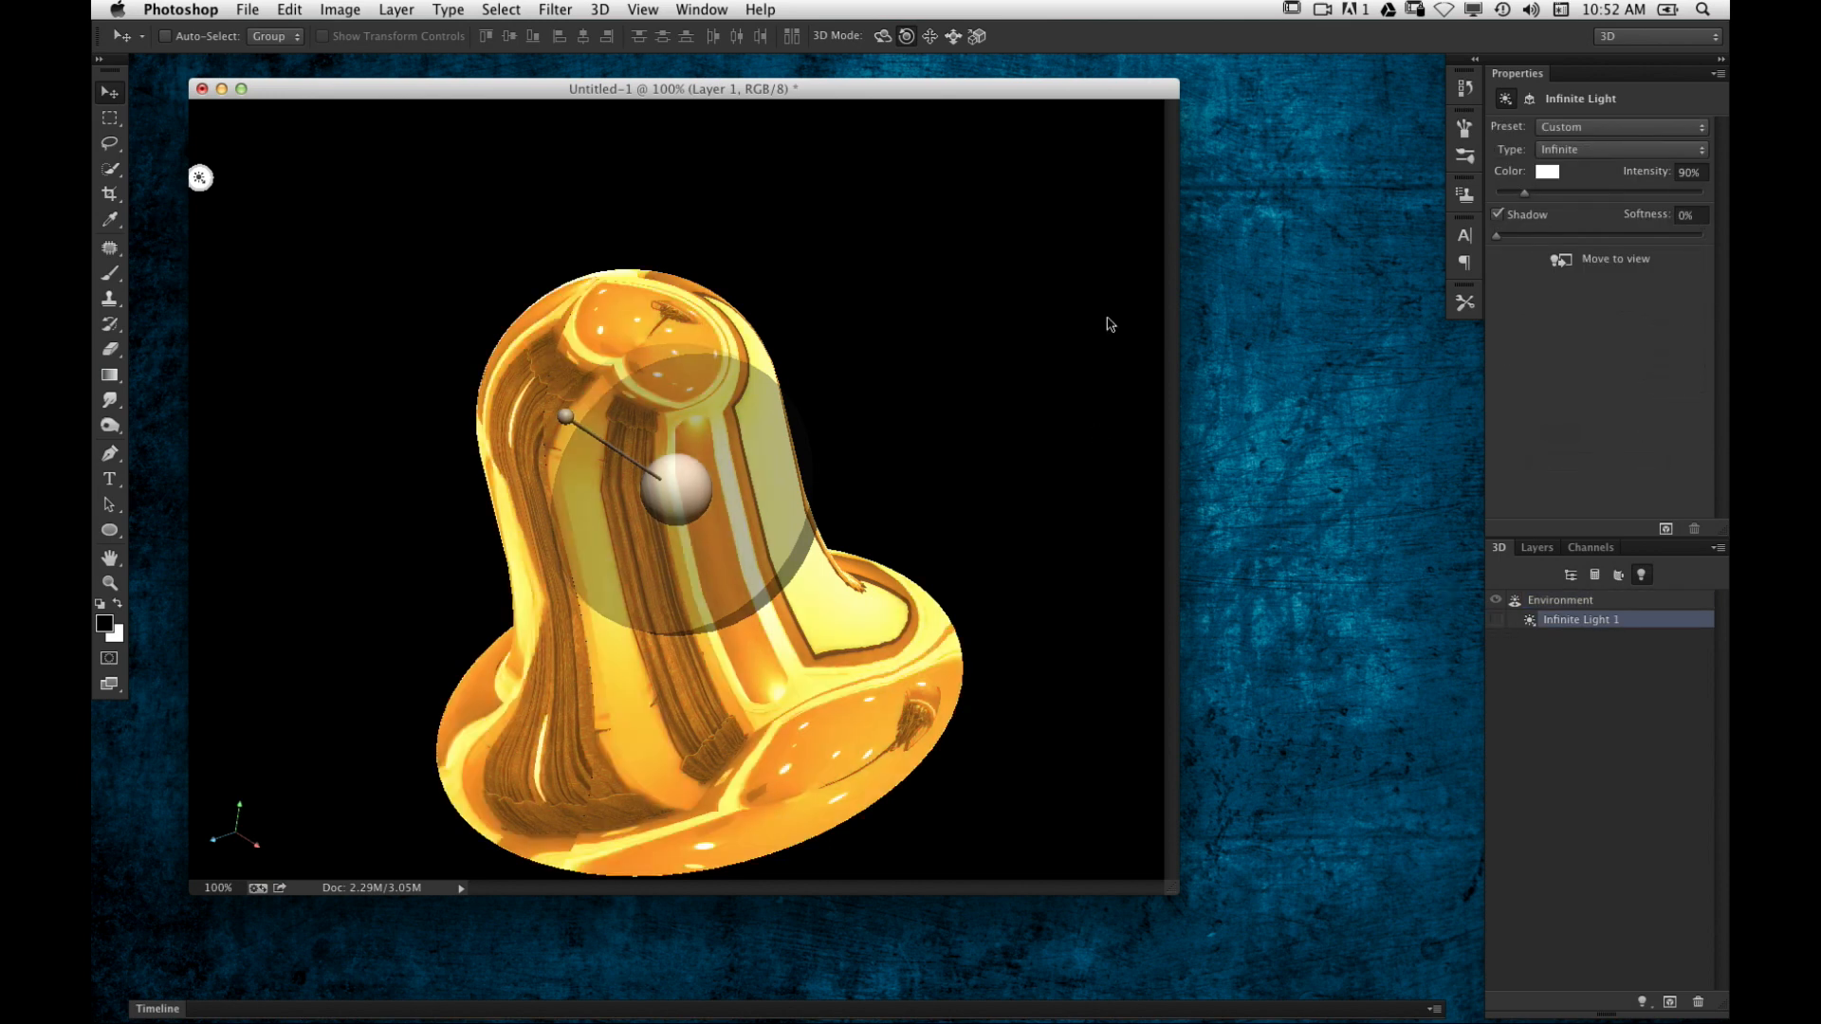
# Step: Rotate the Environment's image-based light around the bell to reposition the room reflections on its gold surface
pyautogui.click(1568, 602)
pyautogui.click(1540, 549)
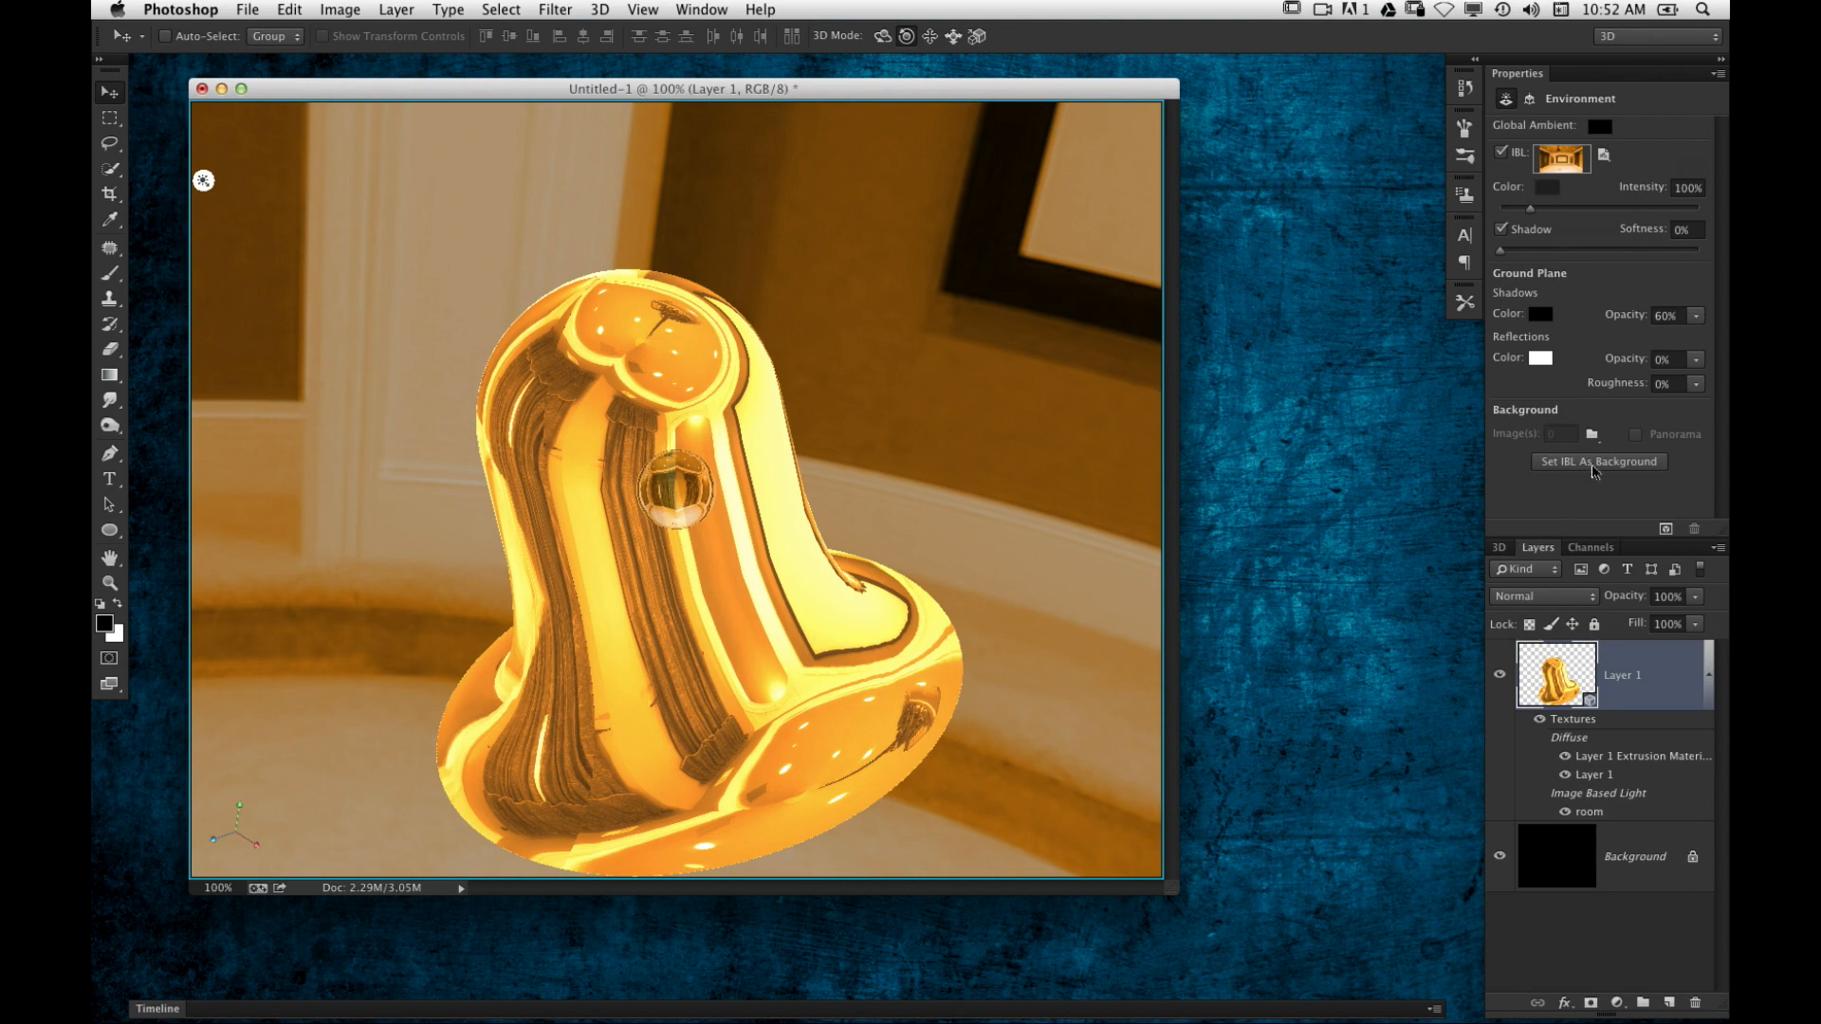
pyautogui.click(1500, 548)
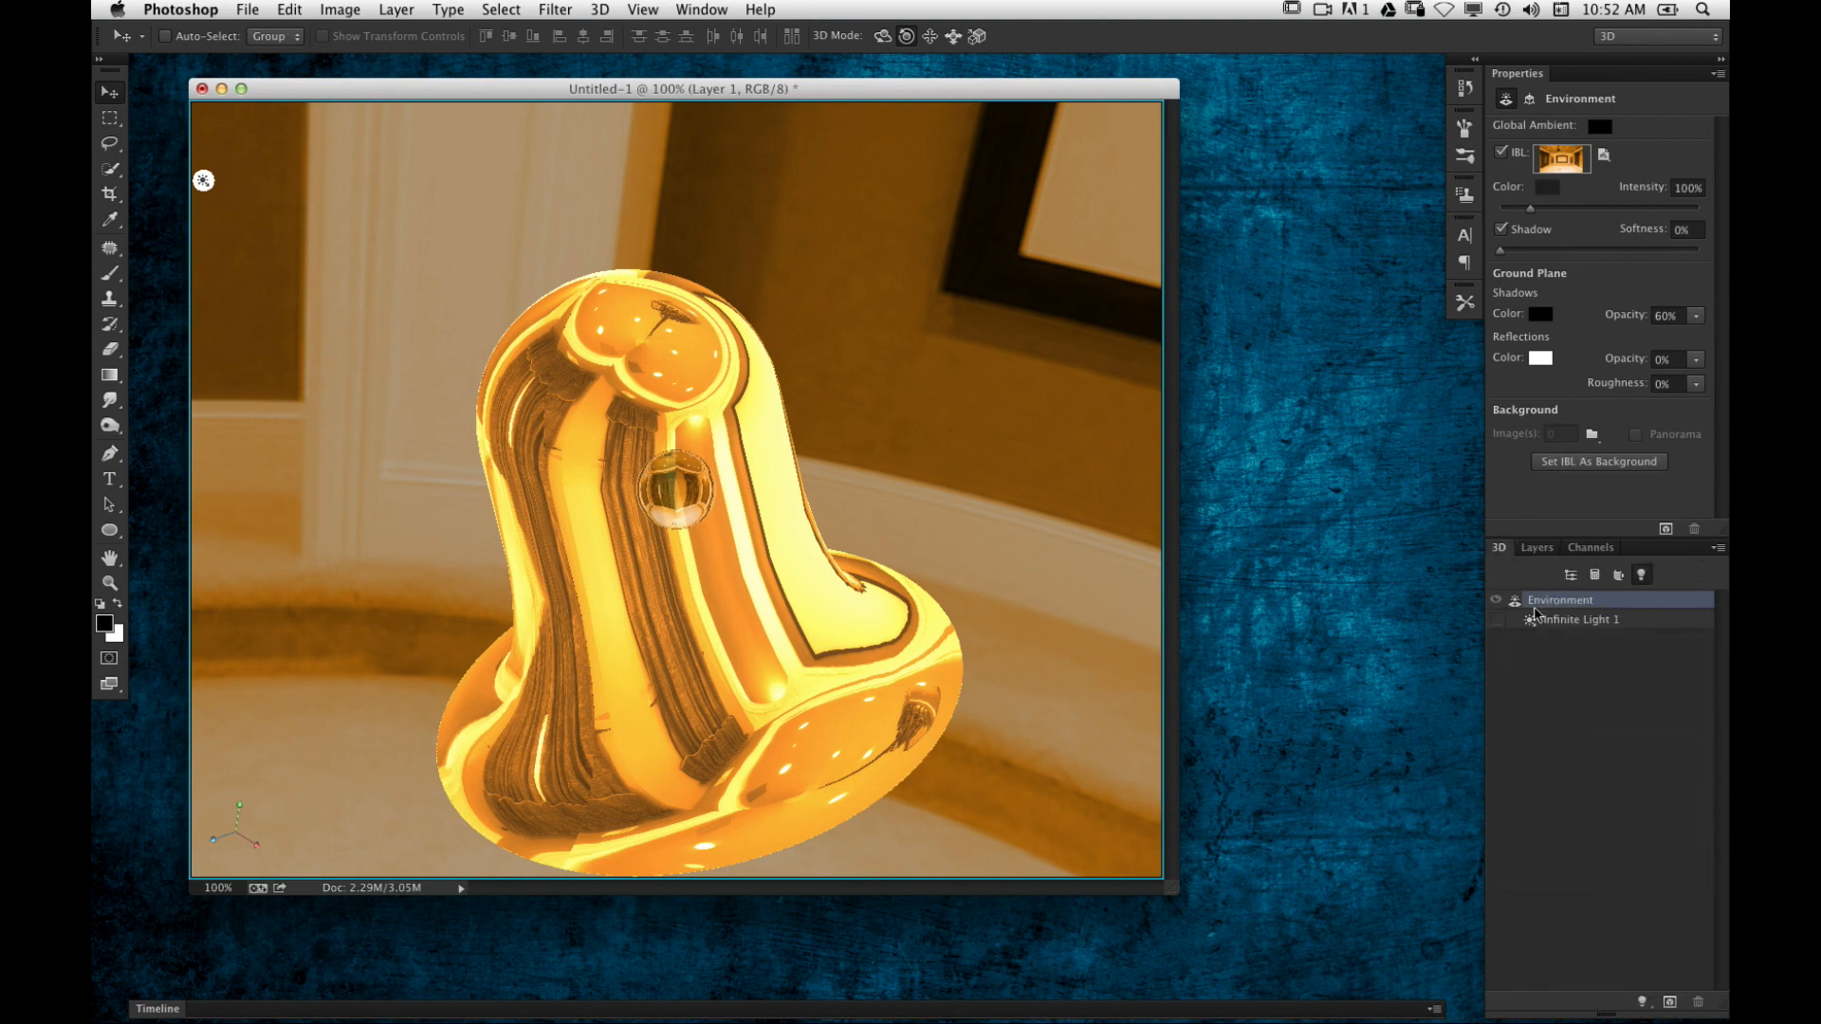
pyautogui.click(884, 38)
pyautogui.moveTo(953, 310); pyautogui.dragTo(1128, 454)
pyautogui.click(953, 36)
pyautogui.moveTo(1009, 452); pyautogui.dragTo(1004, 373)
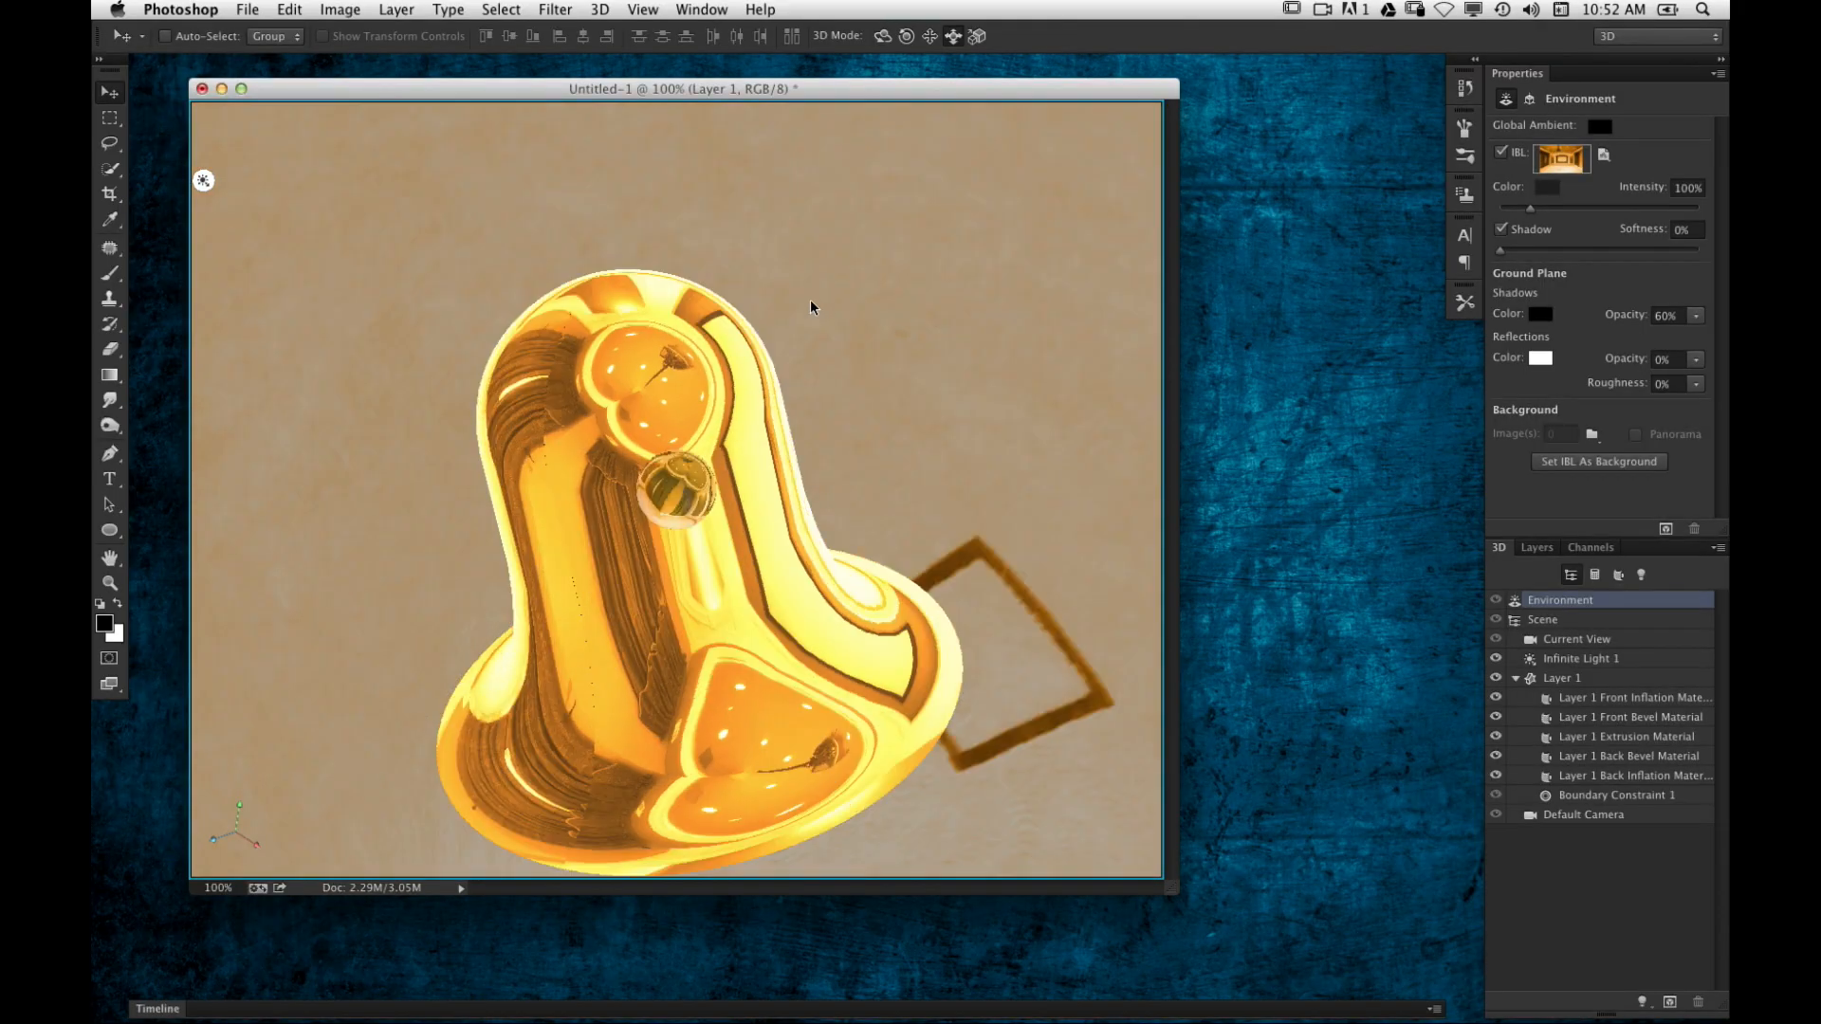
pyautogui.moveTo(810, 299); pyautogui.dragTo(640, 370)
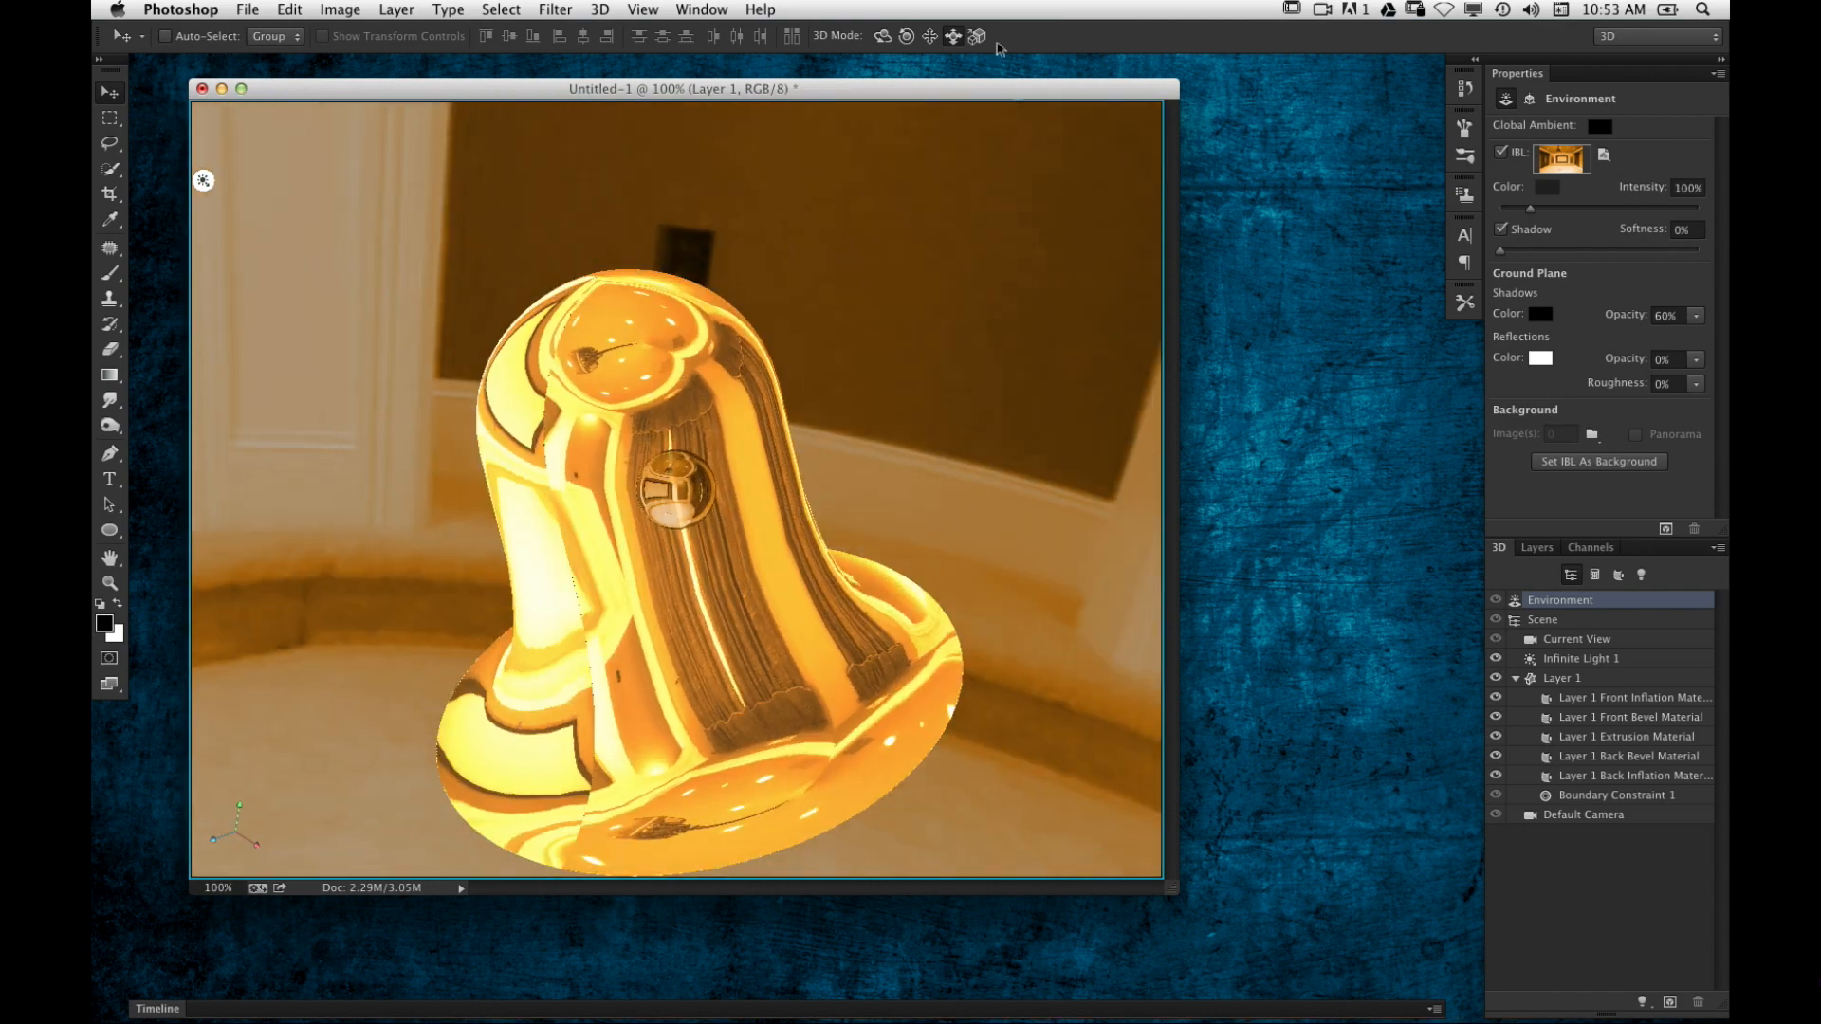
# Step: Pull the camera back from the bell and rotate the Layer 1 mesh so the bell tilts and shows its open underside
pyautogui.click(1557, 642)
pyautogui.moveTo(1060, 575); pyautogui.dragTo(987, 230)
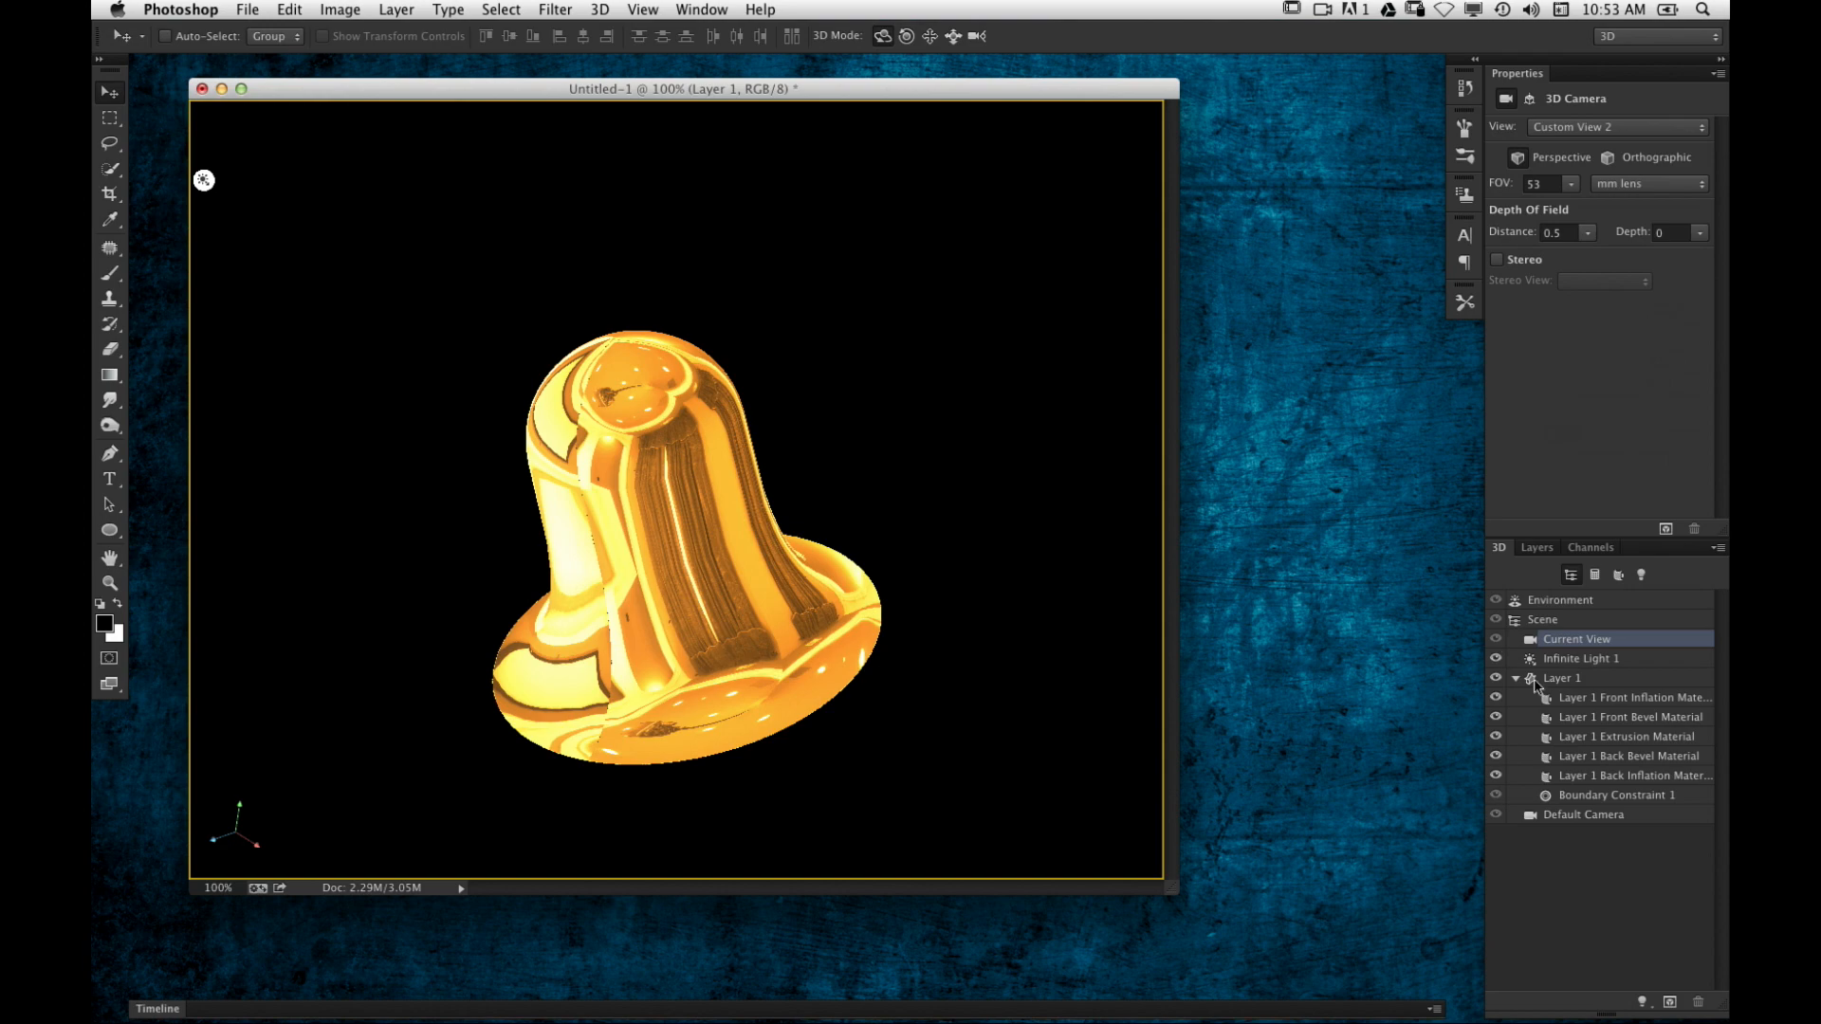
pyautogui.click(1561, 679)
pyautogui.moveTo(916, 702); pyautogui.dragTo(1037, 386)
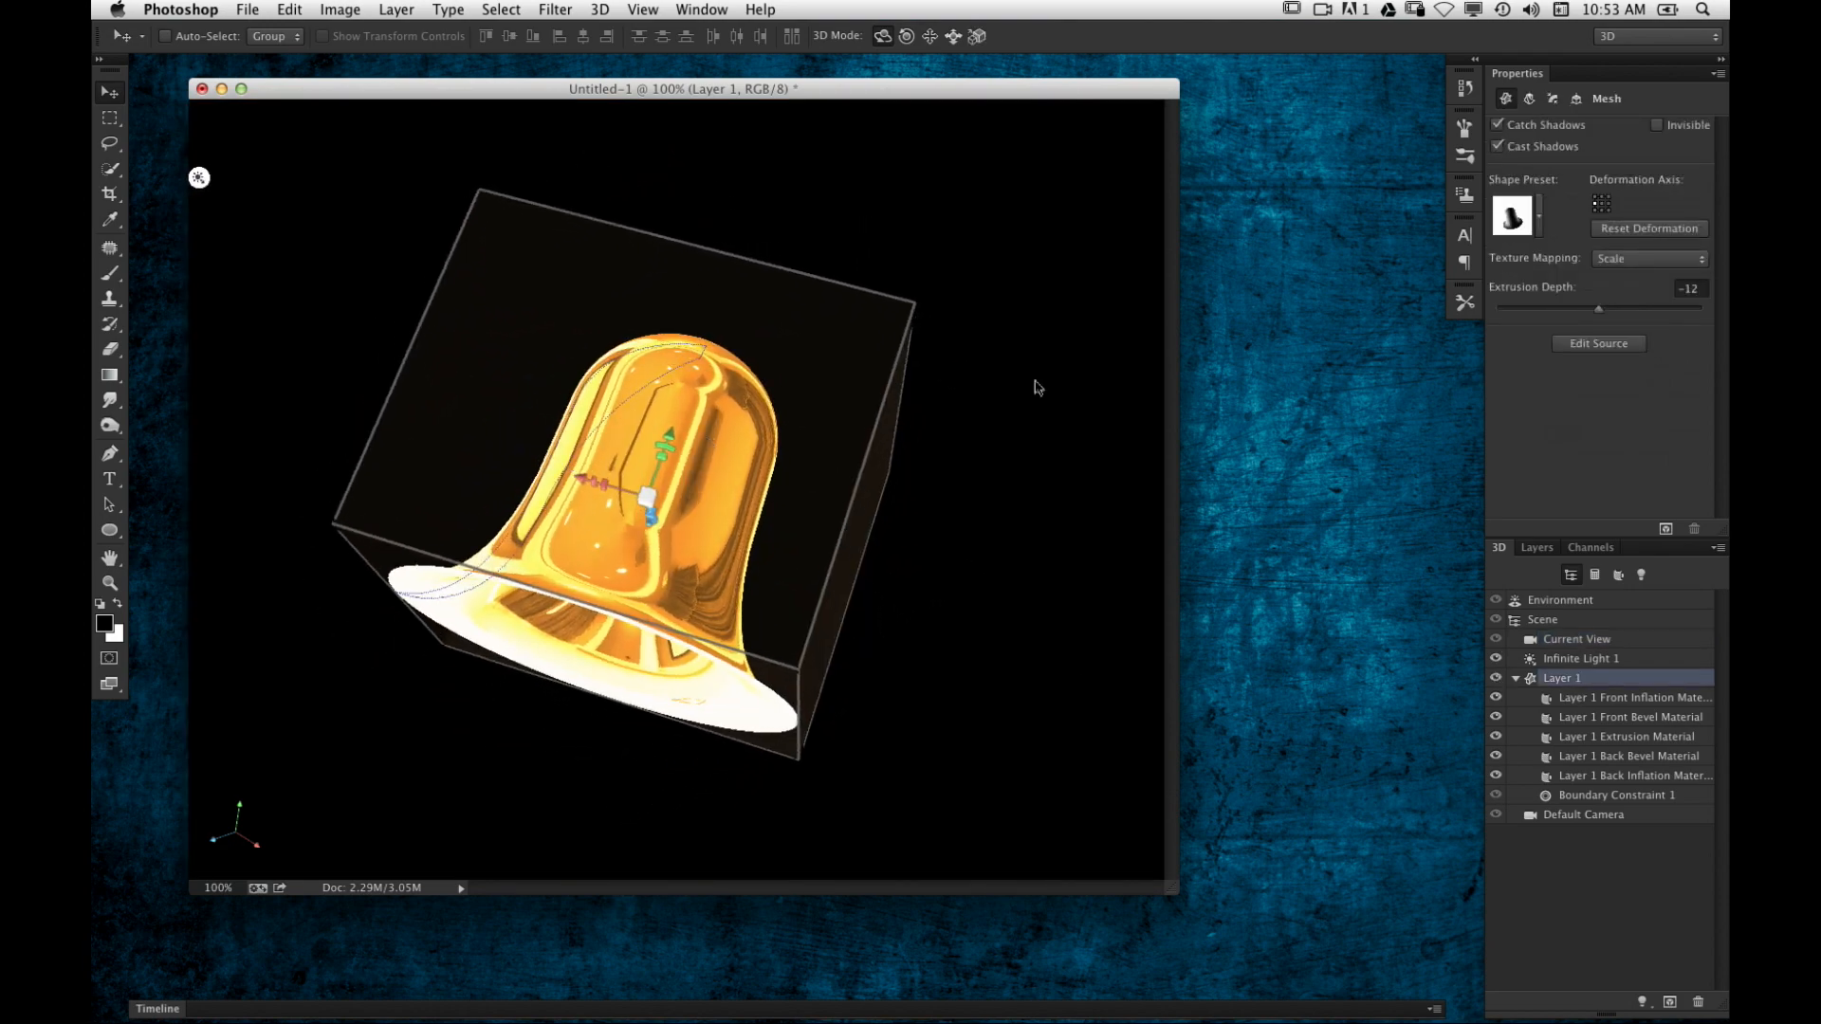
# Step: Rotate the Environment light again to put bright reflections on the tilted bell's front, and reselect the Layer 1 mesh
pyautogui.click(1563, 598)
pyautogui.moveTo(866, 441); pyautogui.dragTo(695, 294)
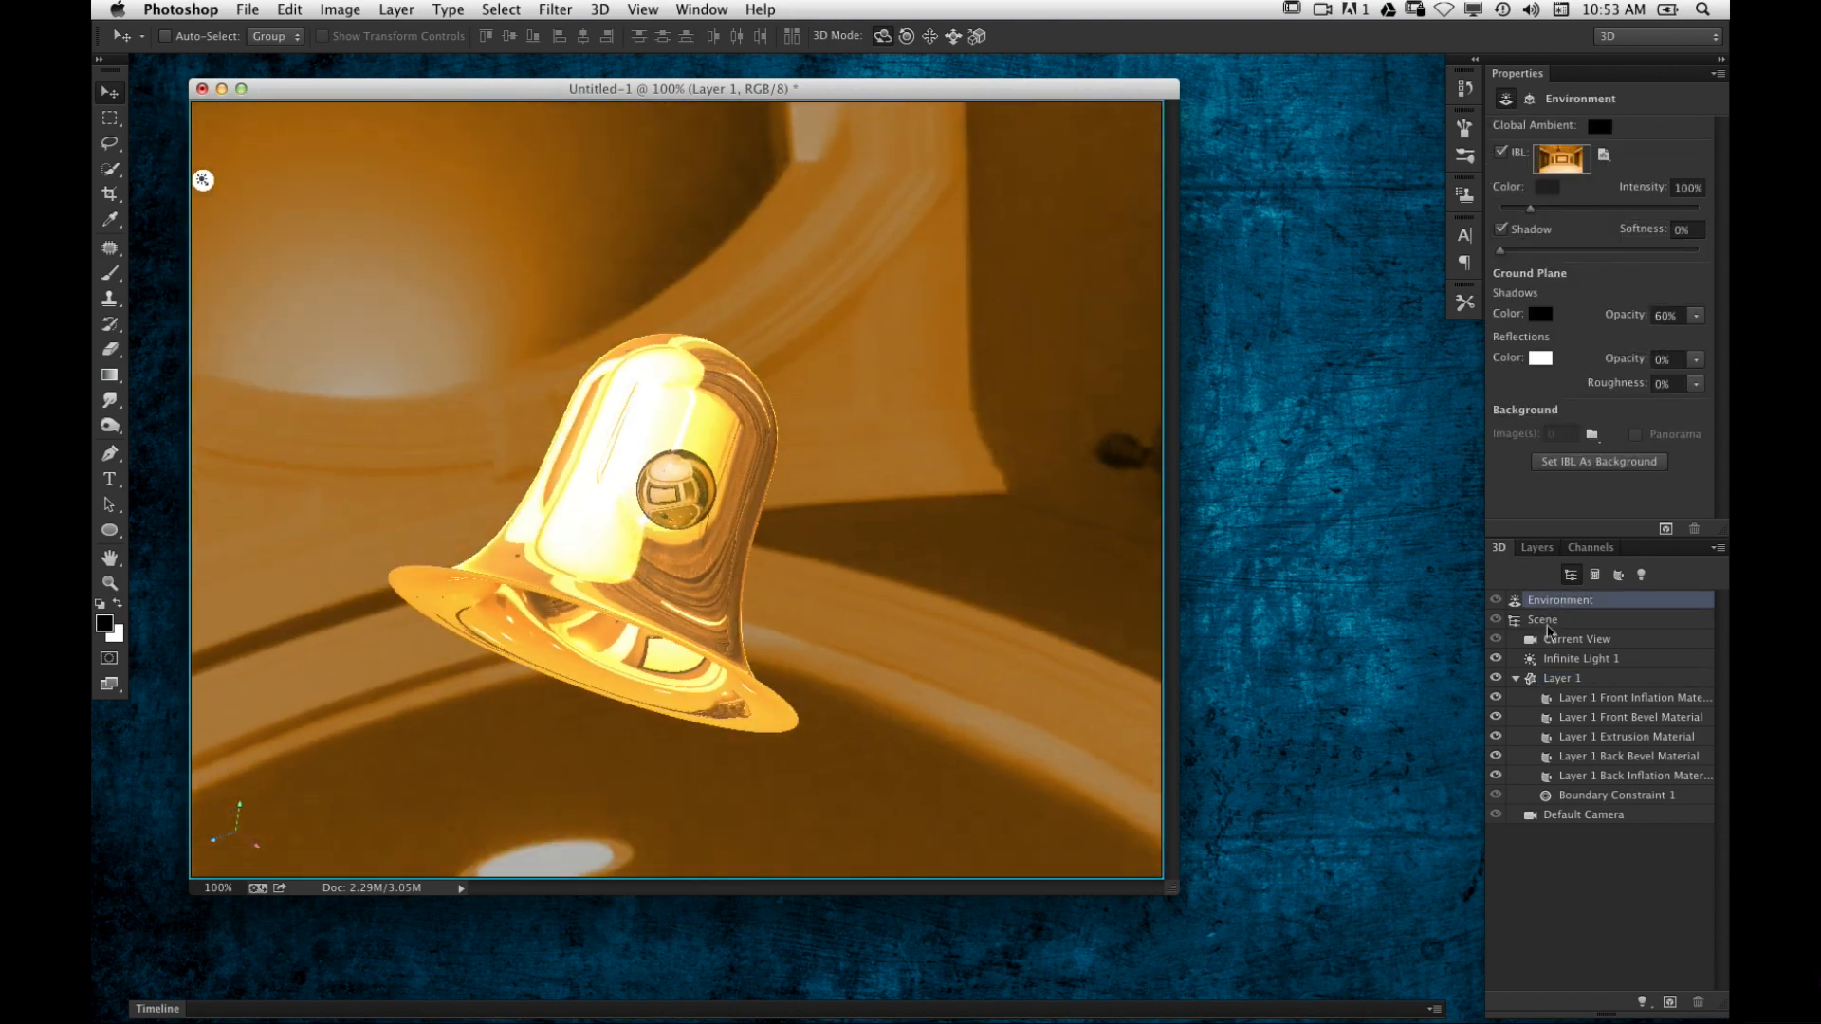
pyautogui.click(1574, 679)
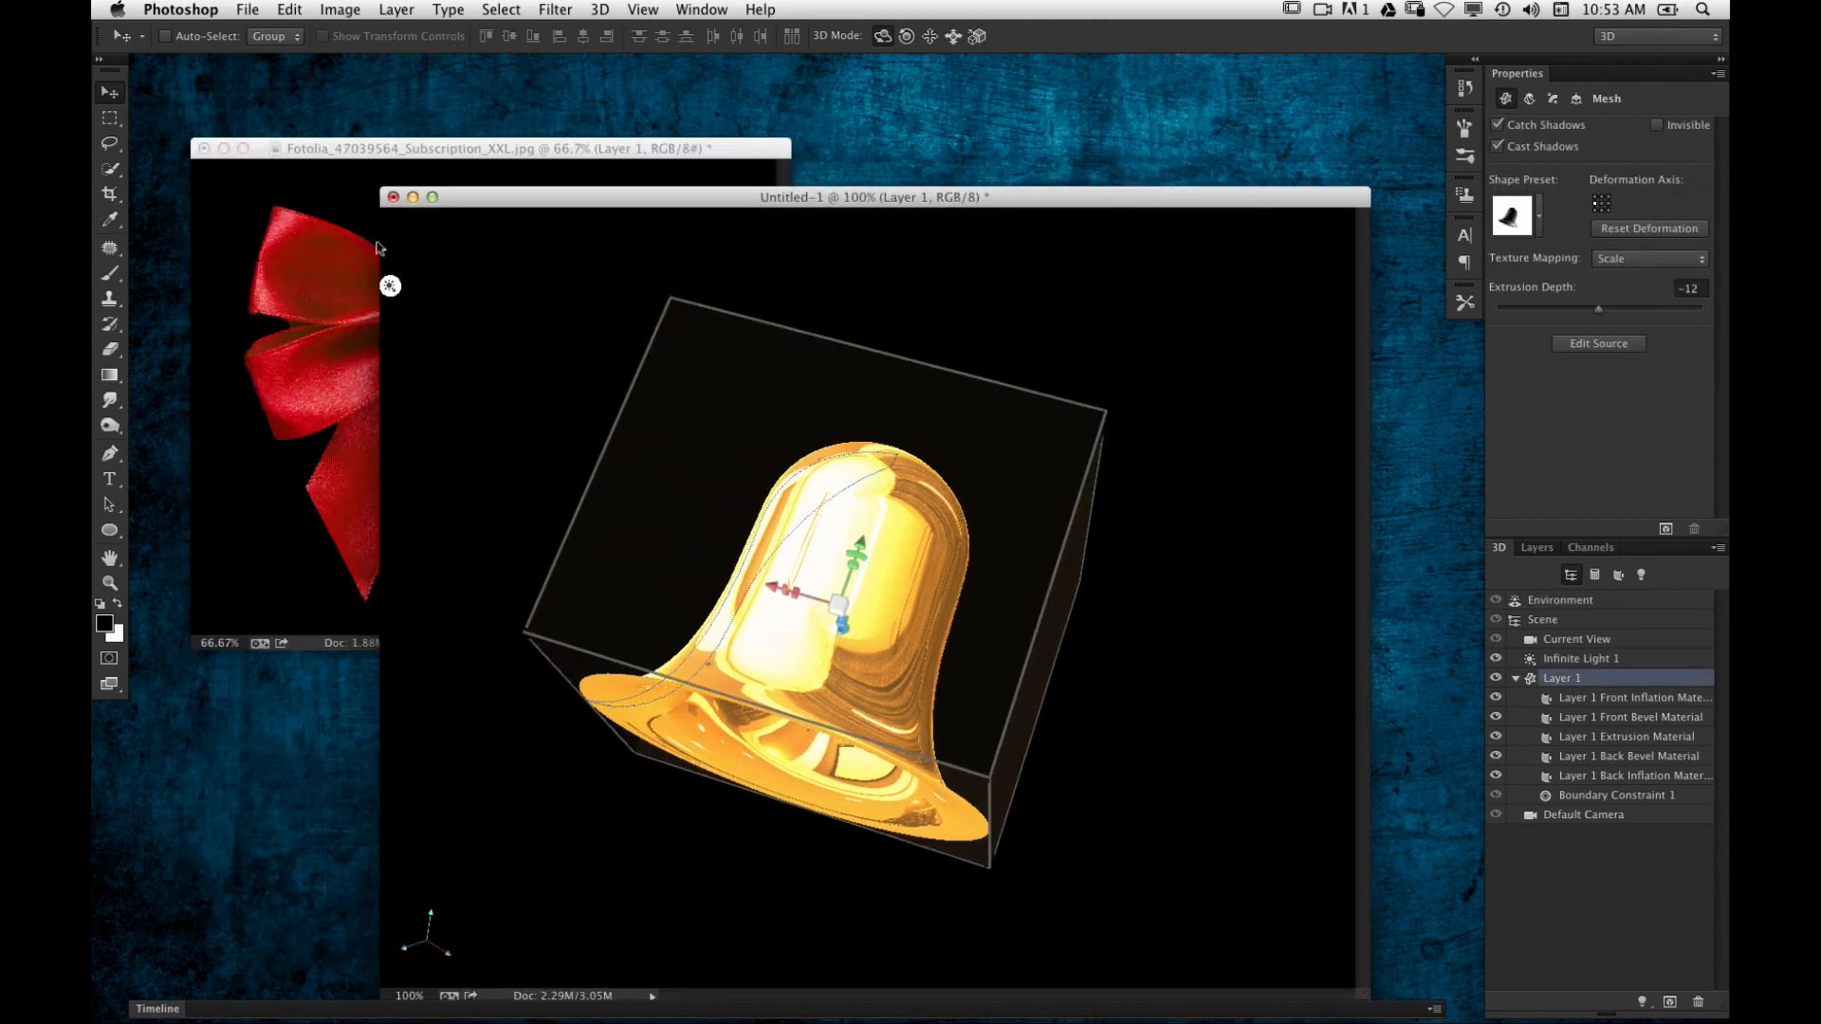
# Step: Copy the red bow from the Fotolia image into the bell document as a new layer and scale it down
pyautogui.click(1538, 548)
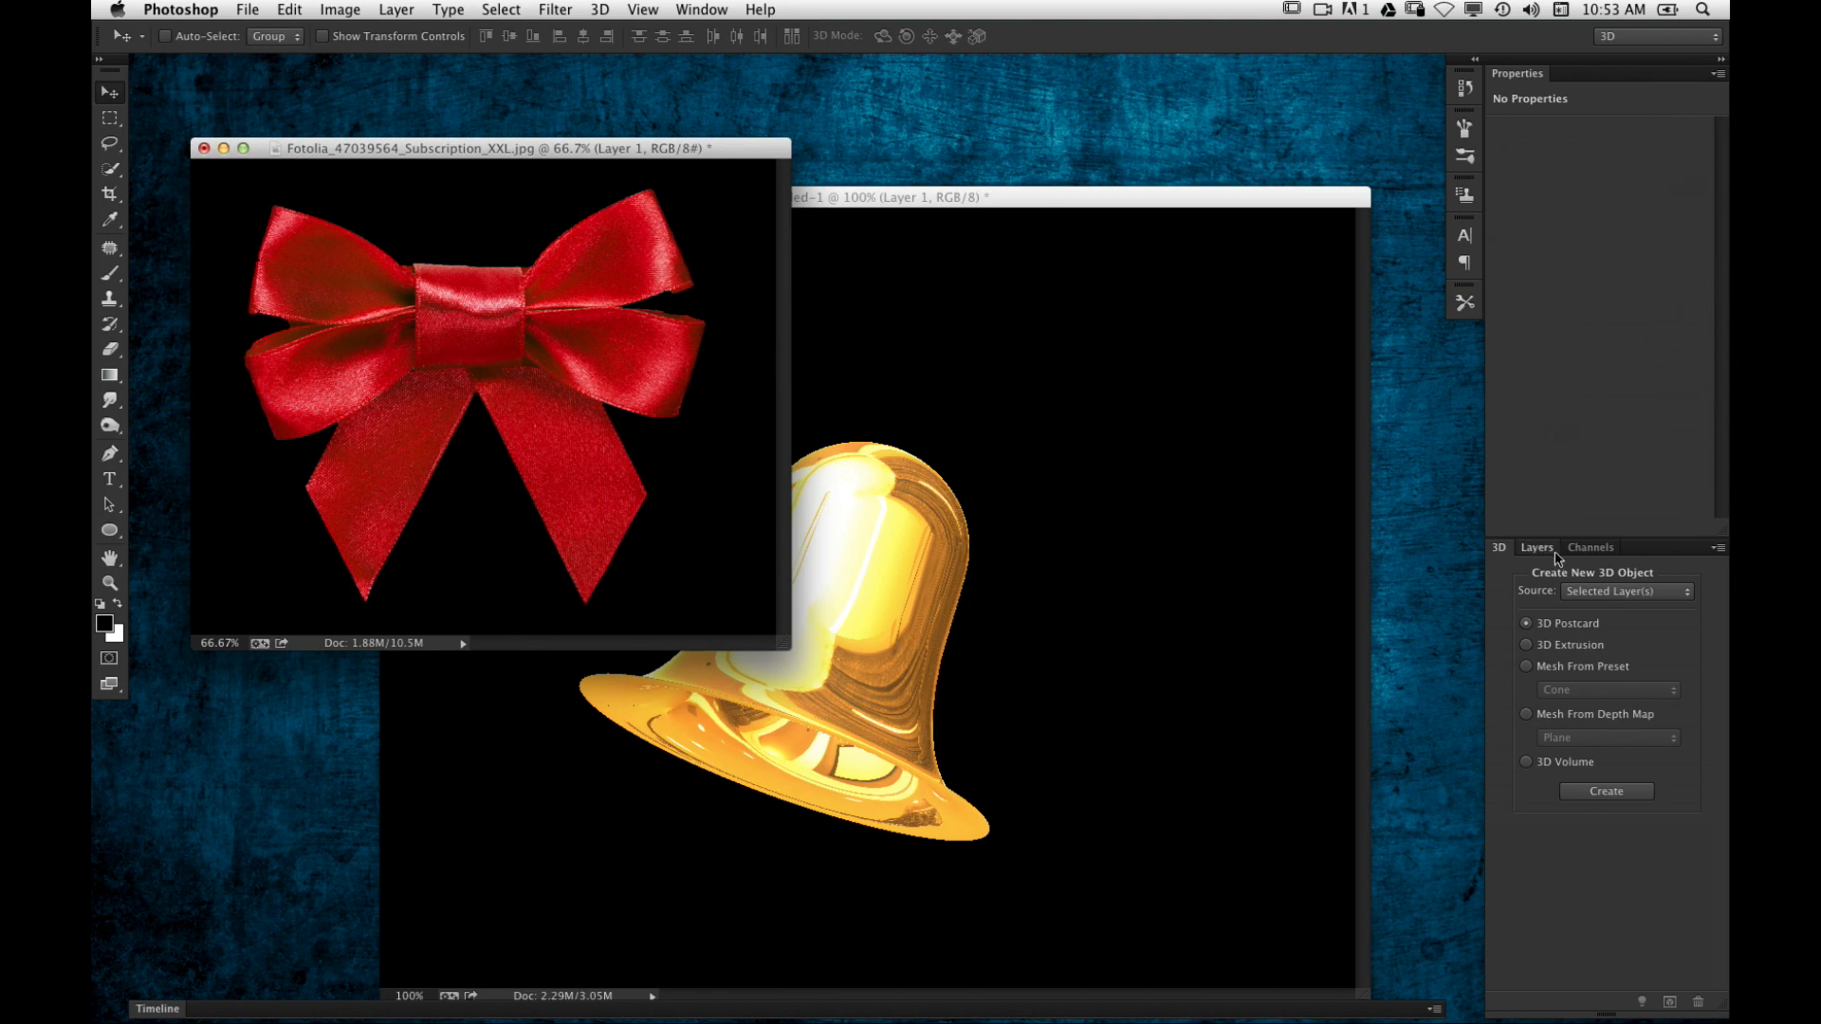
pyautogui.moveTo(684, 391); pyautogui.dragTo(1089, 518)
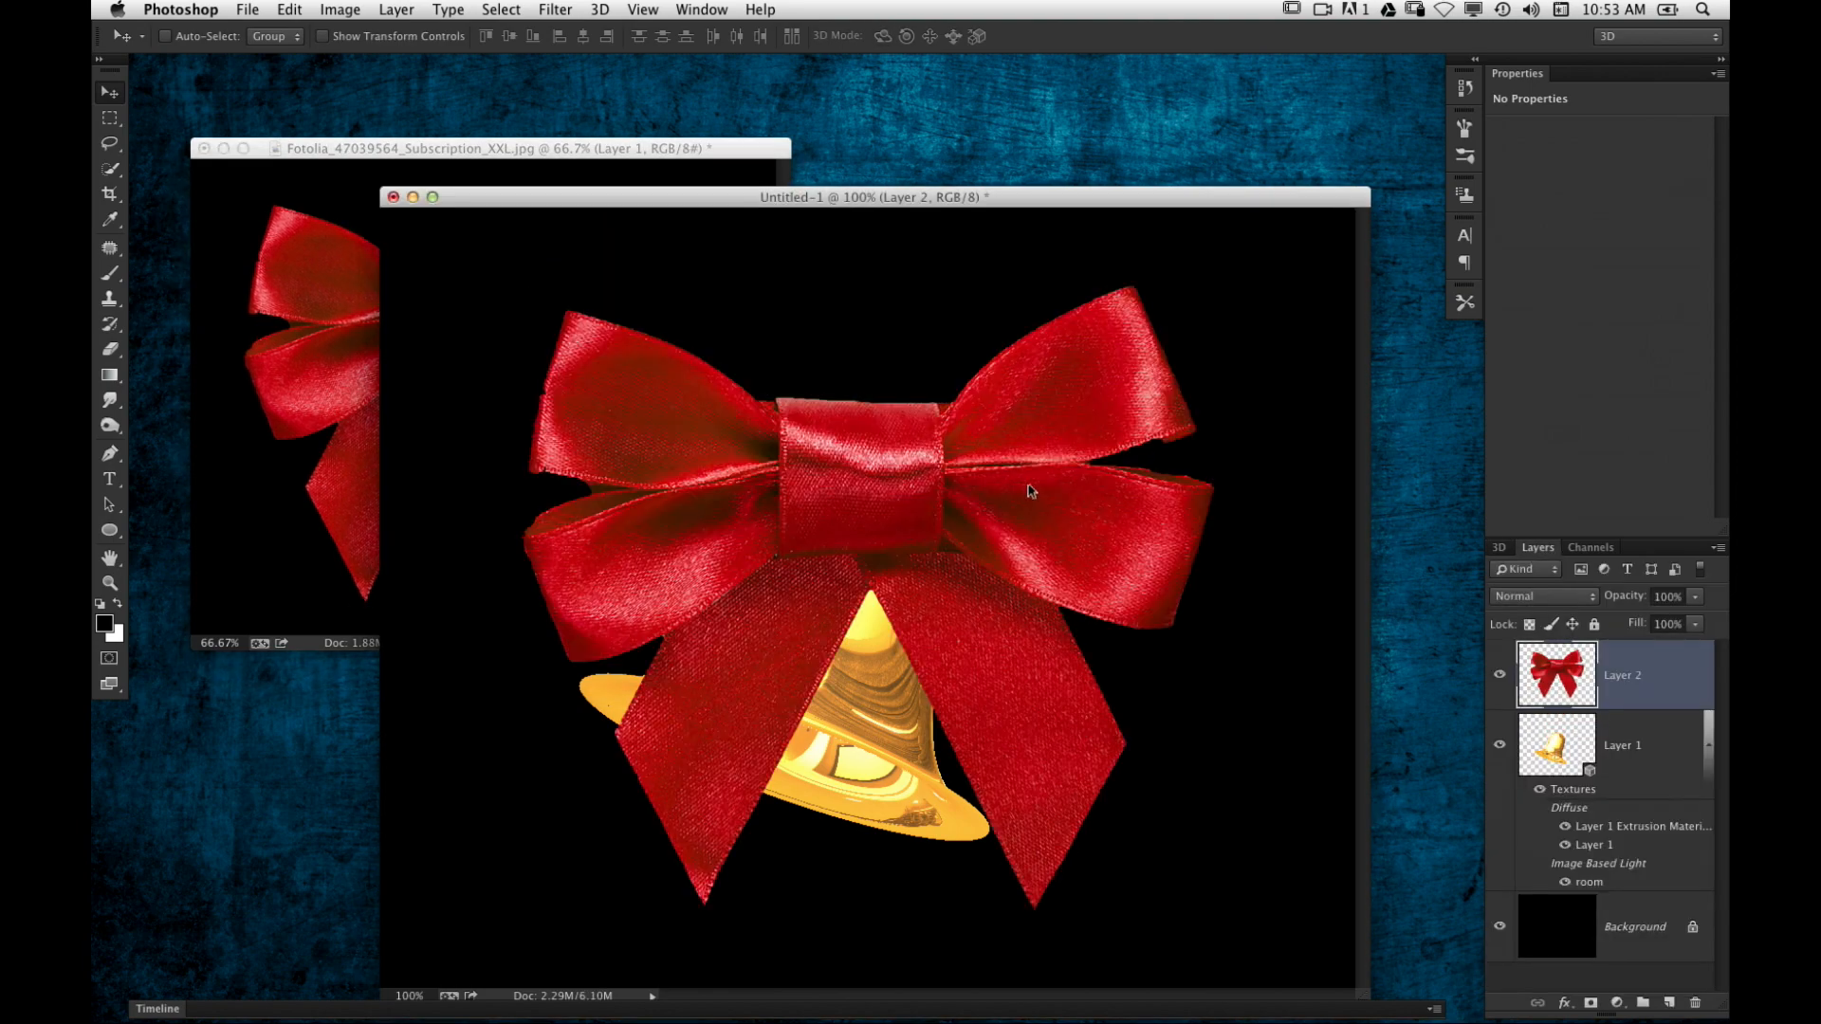
pyautogui.press('super+t')
pyautogui.moveTo(1216, 287); pyautogui.dragTo(1084, 348)
pyautogui.press('Return')
# Step: Move the bow on Layer 2 up over the top of the bell and reselect the bell's Layer 1
pyautogui.click(1543, 769)
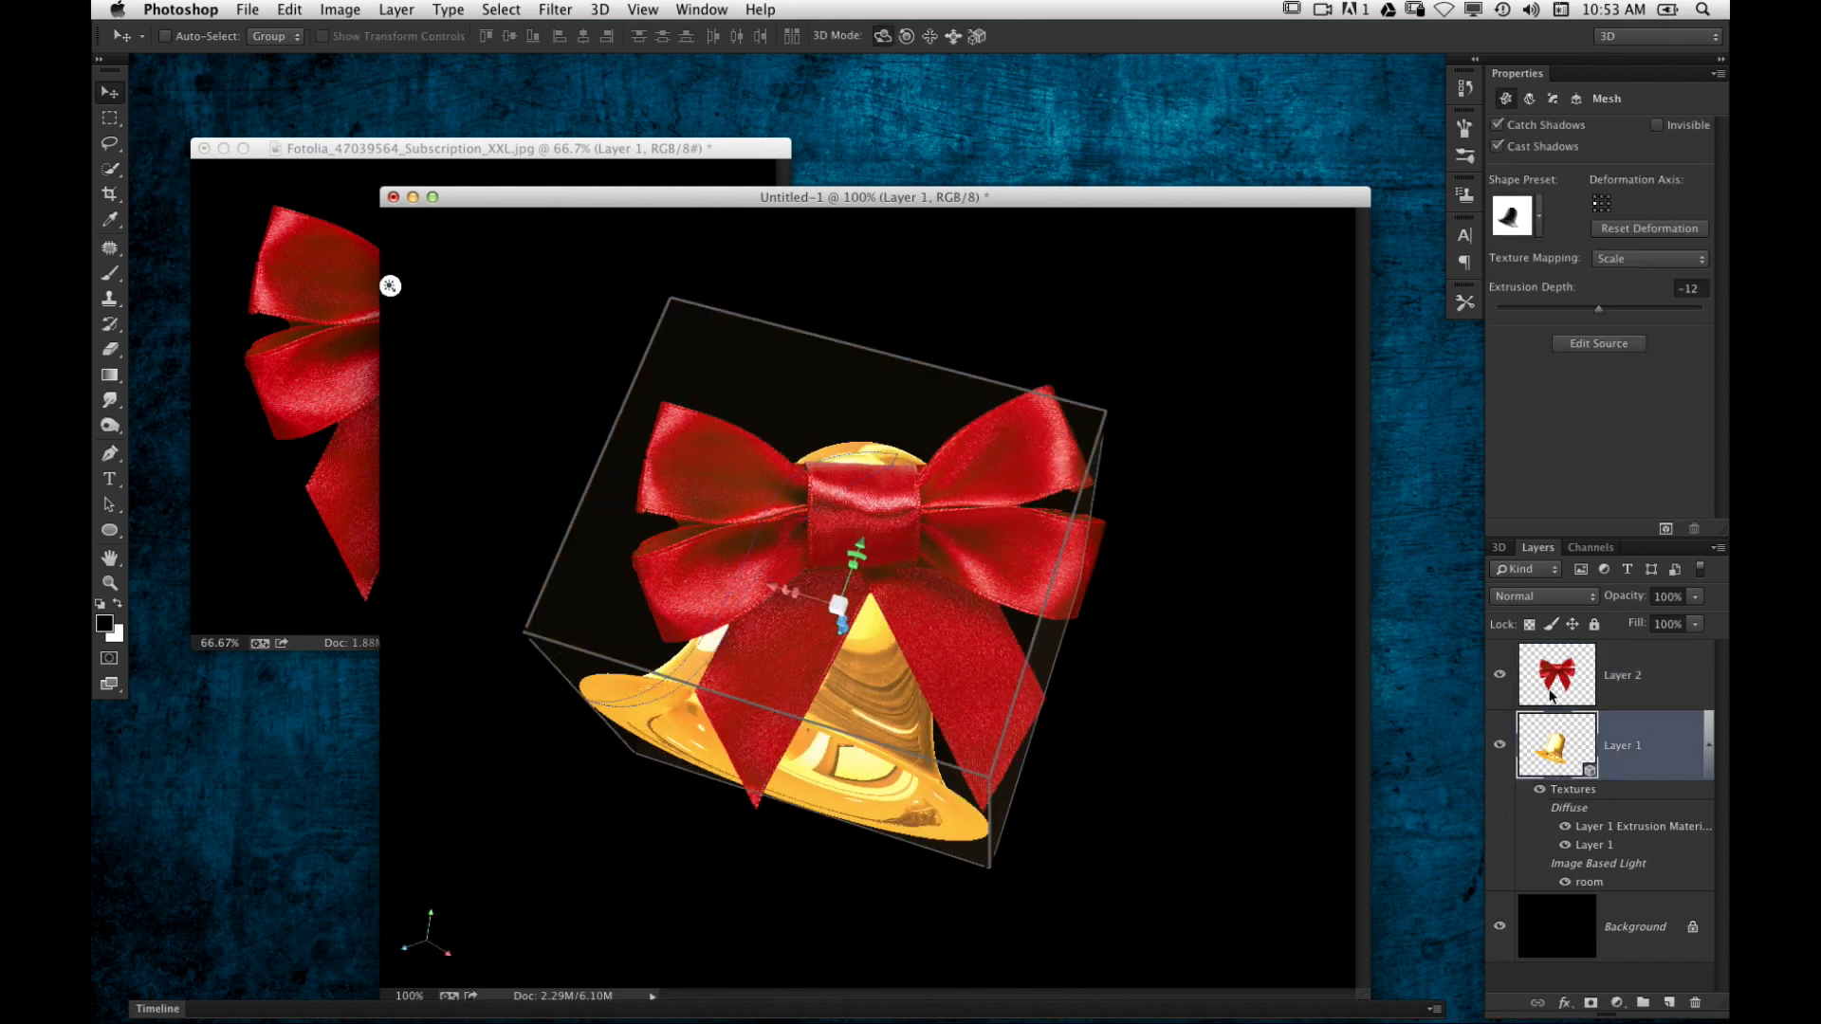
pyautogui.click(1512, 667)
pyautogui.moveTo(1011, 570); pyautogui.dragTo(1011, 428)
pyautogui.click(1533, 769)
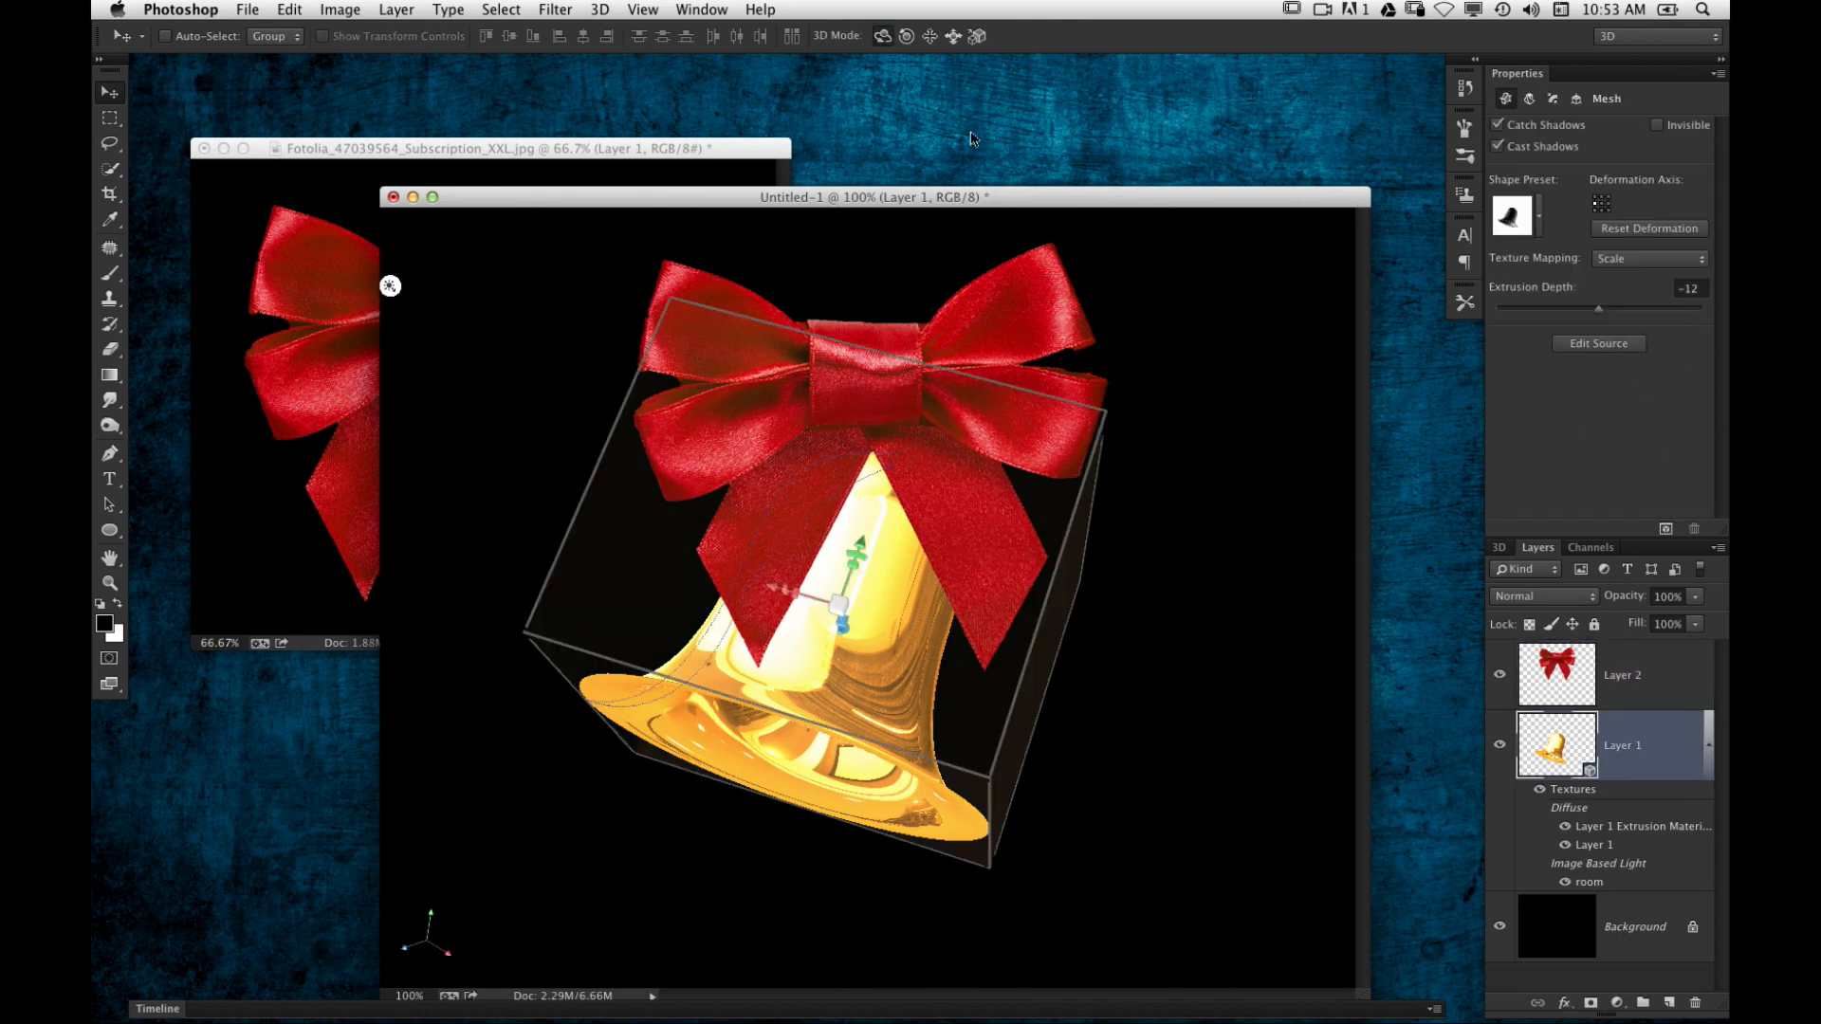